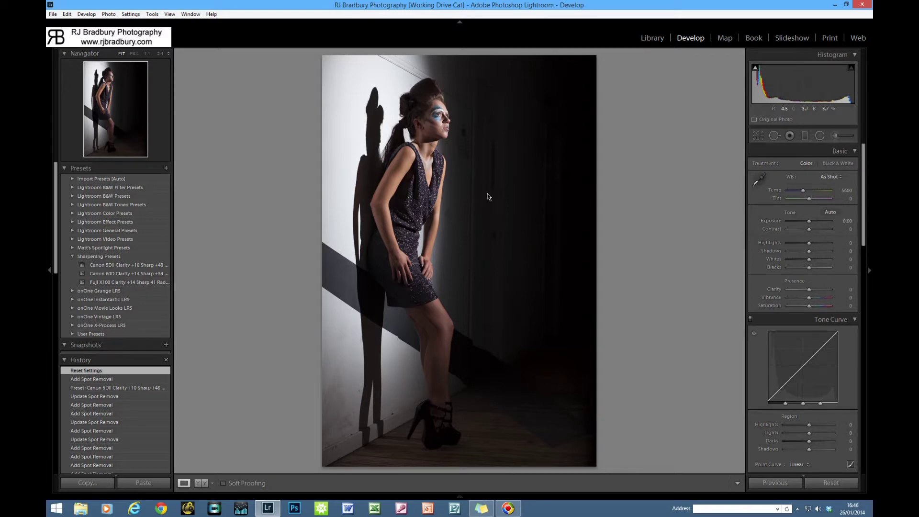
# - Preview the portrait with the surrounding interface dimmed and fully blacked out, and restore the normal lighting
pyautogui.press('l')
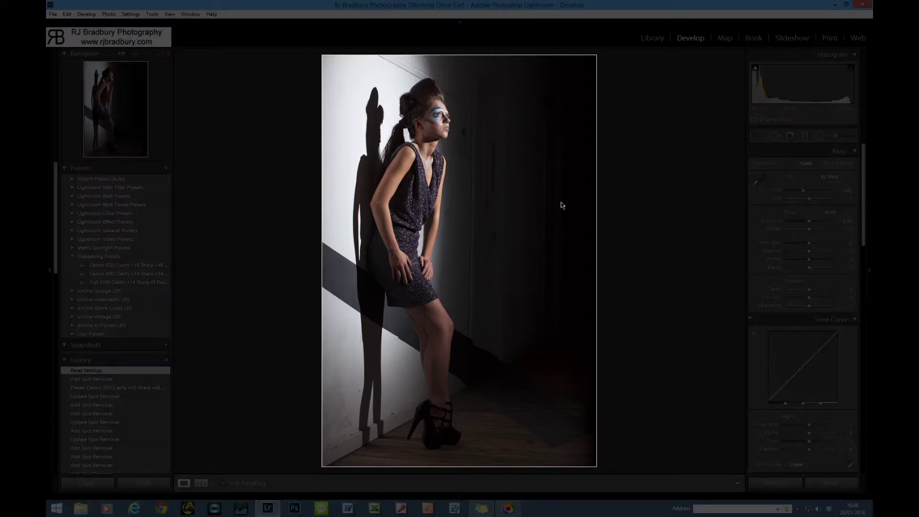
pyautogui.press('l')
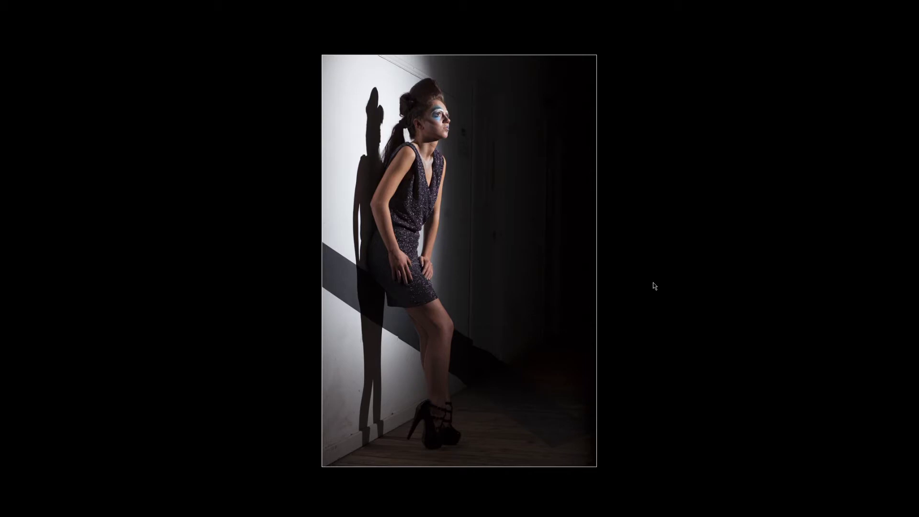
pyautogui.press('l')
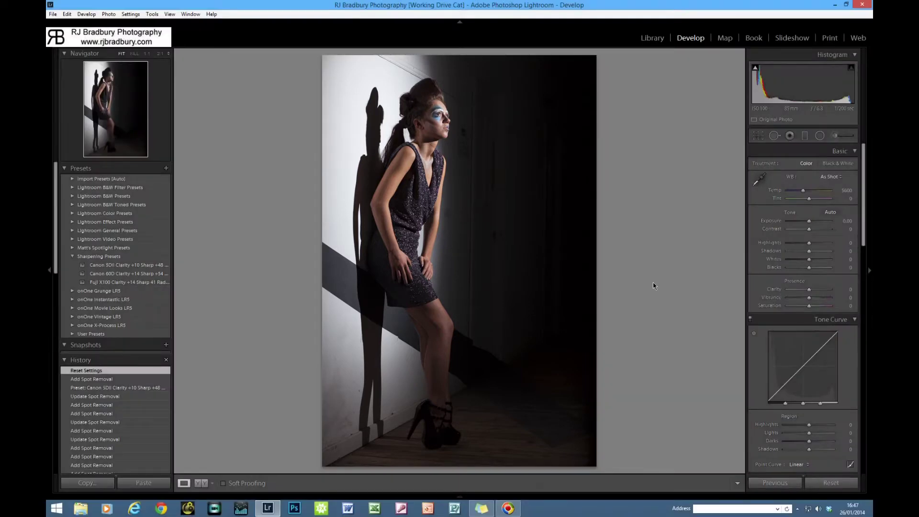
pyautogui.click(835, 6)
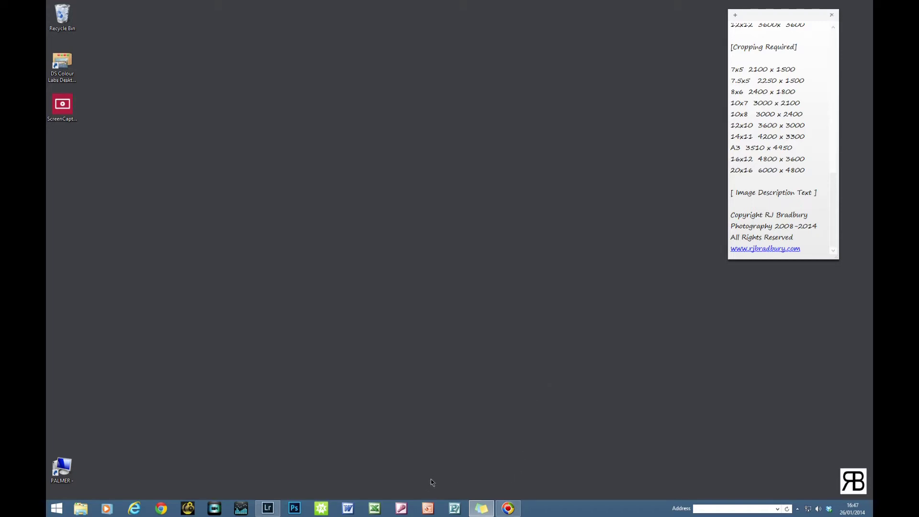
pyautogui.click(270, 508)
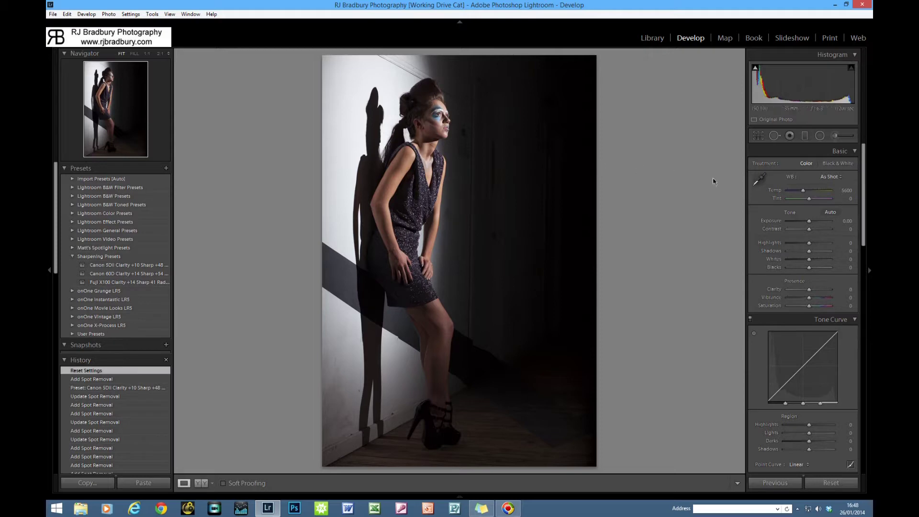
# - Try the Black & White treatment on the portrait and return it to Color
pyautogui.click(833, 165)
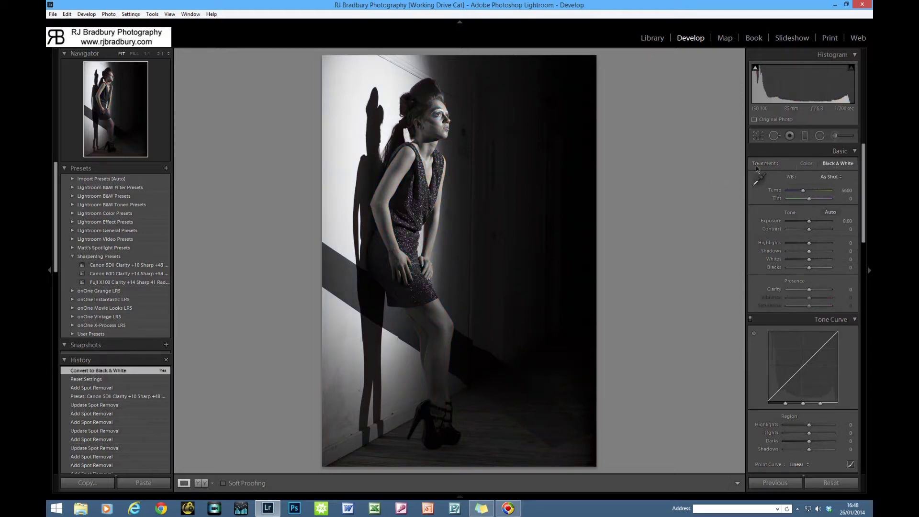
pyautogui.click(807, 163)
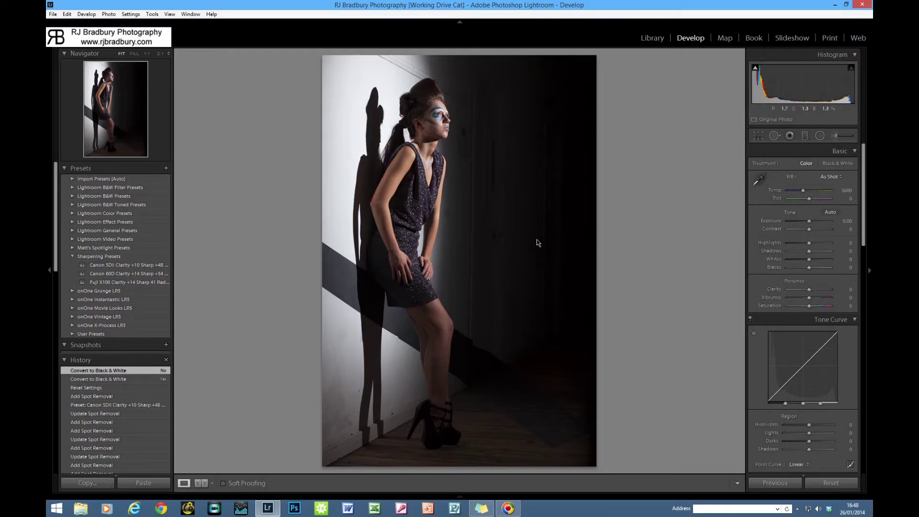
# - Try the 2010 process version in the camera calibration and review how the develop settings respond, including the point curve
pyautogui.scroll(-10, 821, 260)
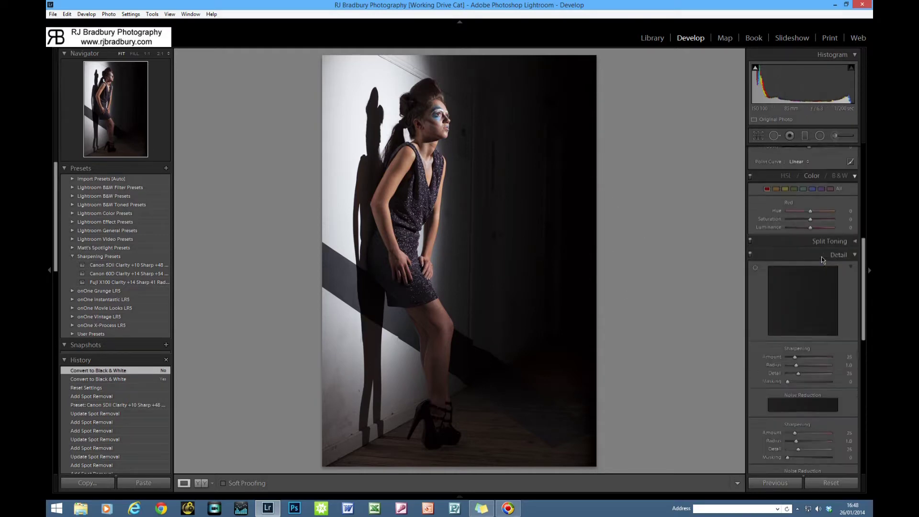
pyautogui.scroll(-8, 821, 258)
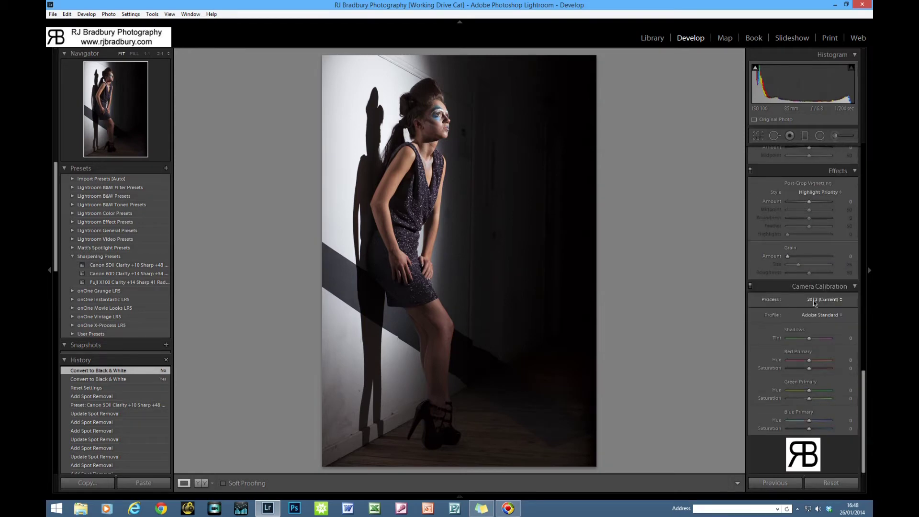
pyautogui.click(817, 300)
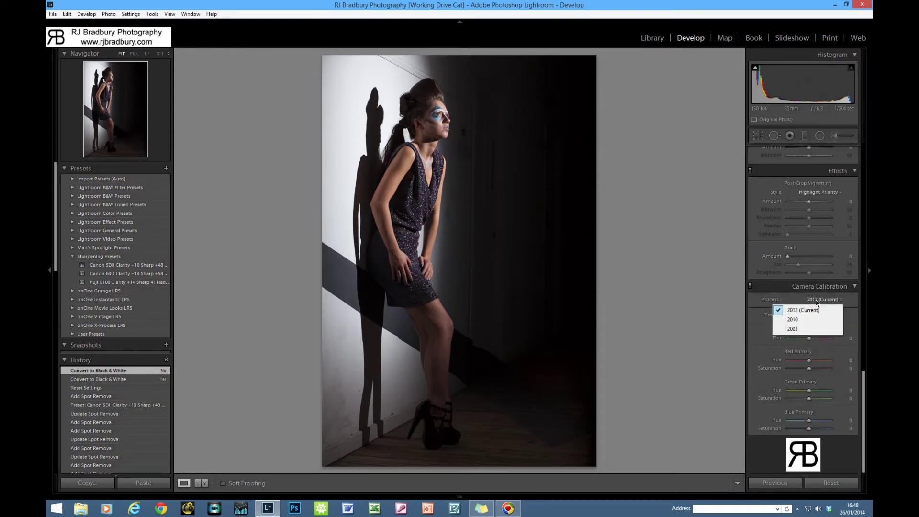
pyautogui.click(799, 322)
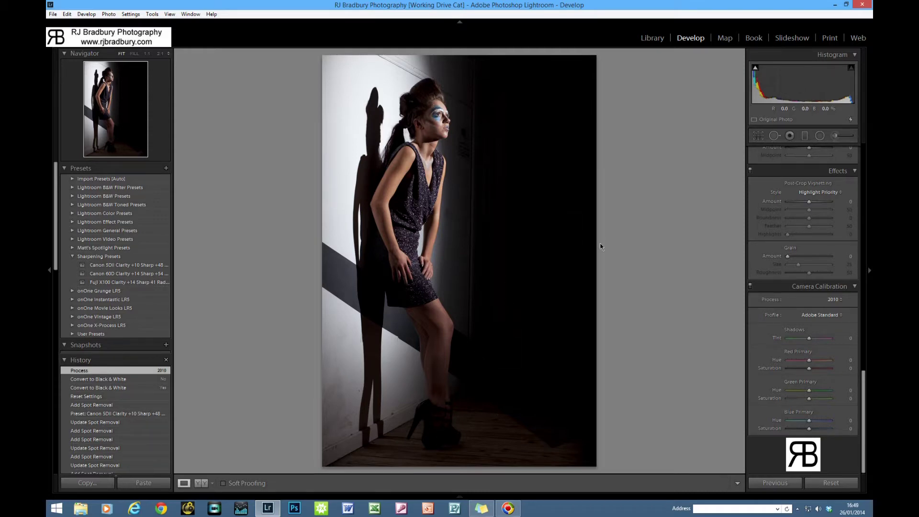
pyautogui.scroll(6, 827, 310)
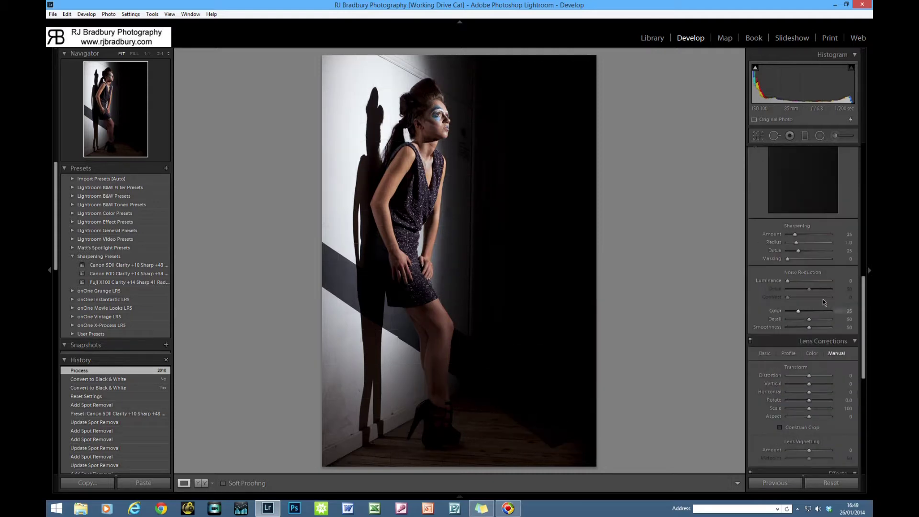
pyautogui.scroll(5, 826, 337)
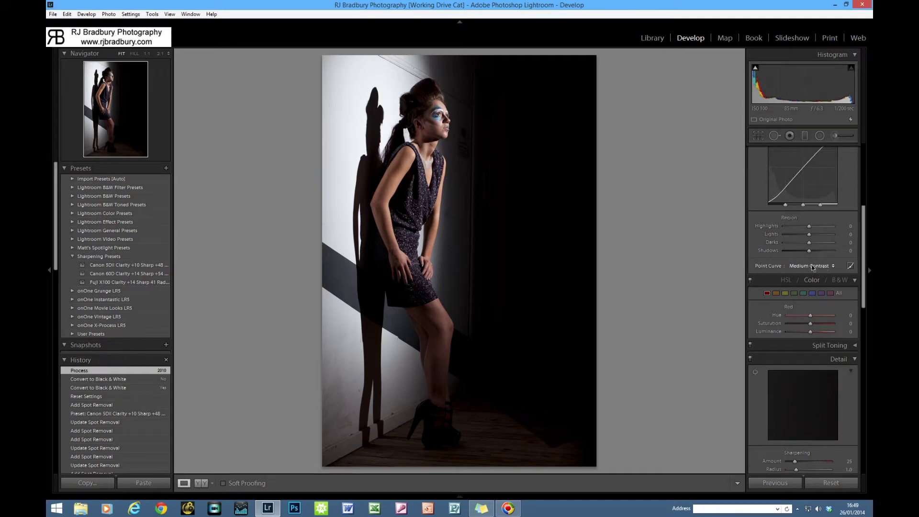
pyautogui.scroll(-3, 845, 309)
pyautogui.scroll(3, 845, 309)
pyautogui.scroll(-10, 835, 288)
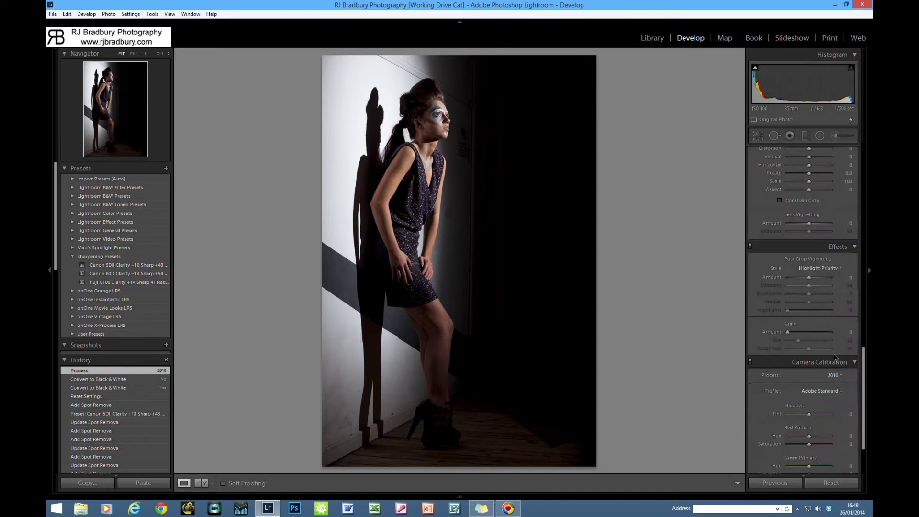
# - Try the 2003 process version for the photo and return it to 2012 (Current)
pyautogui.click(836, 375)
pyautogui.click(793, 409)
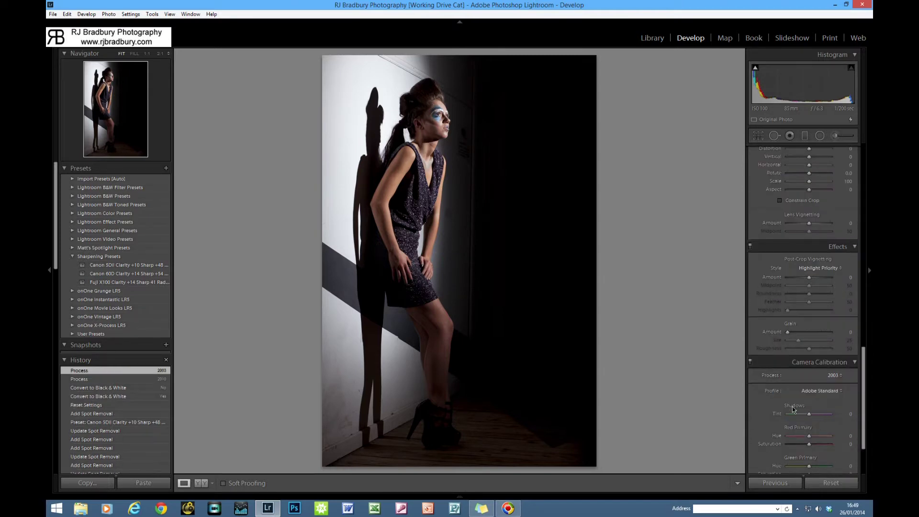
pyautogui.click(818, 378)
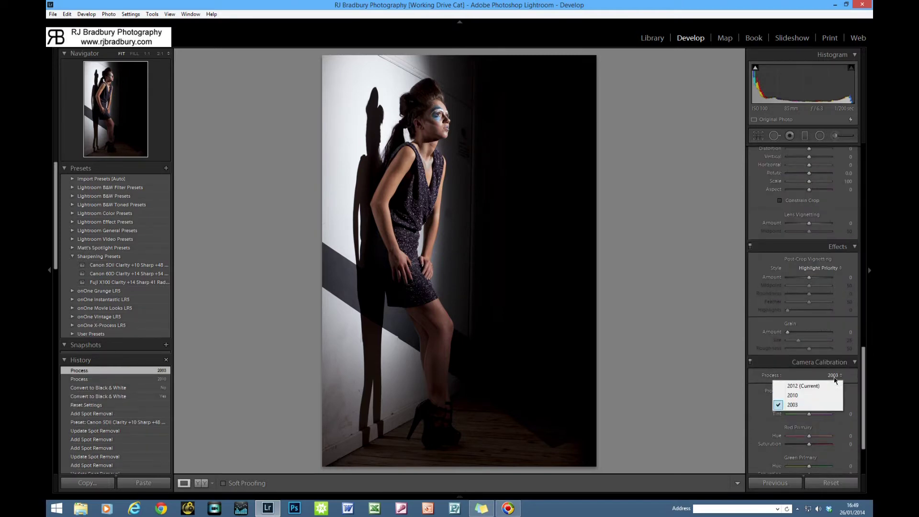
pyautogui.click(813, 387)
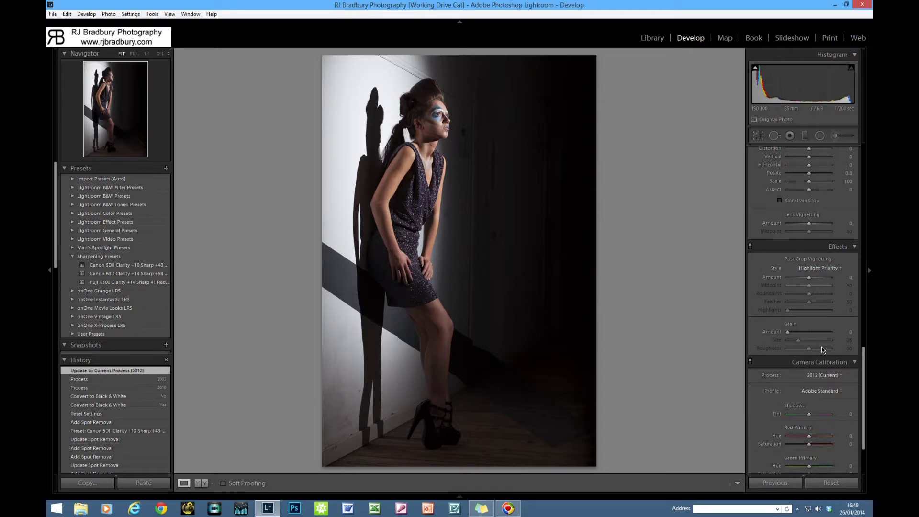
# - Check the portrait's composition against the crop overlay grid and leave the crop tool without cropping
pyautogui.scroll(10, 821, 346)
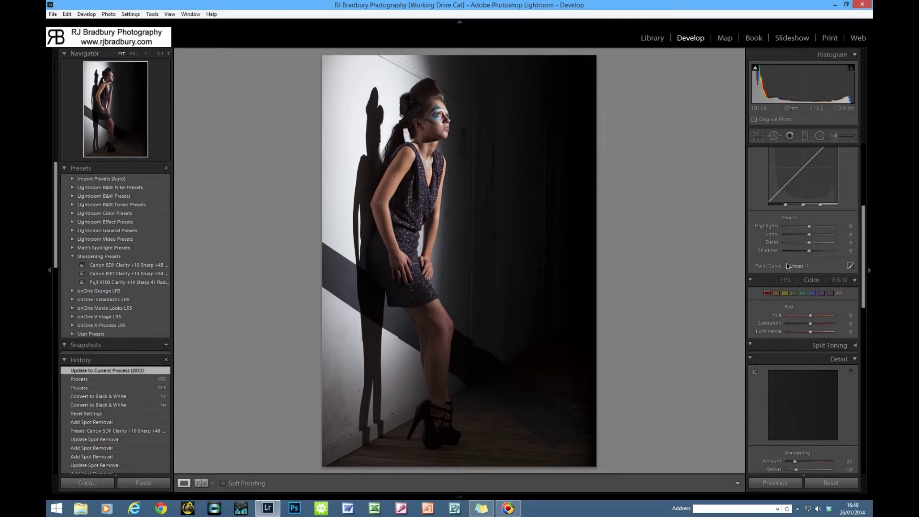
pyautogui.scroll(5, 803, 239)
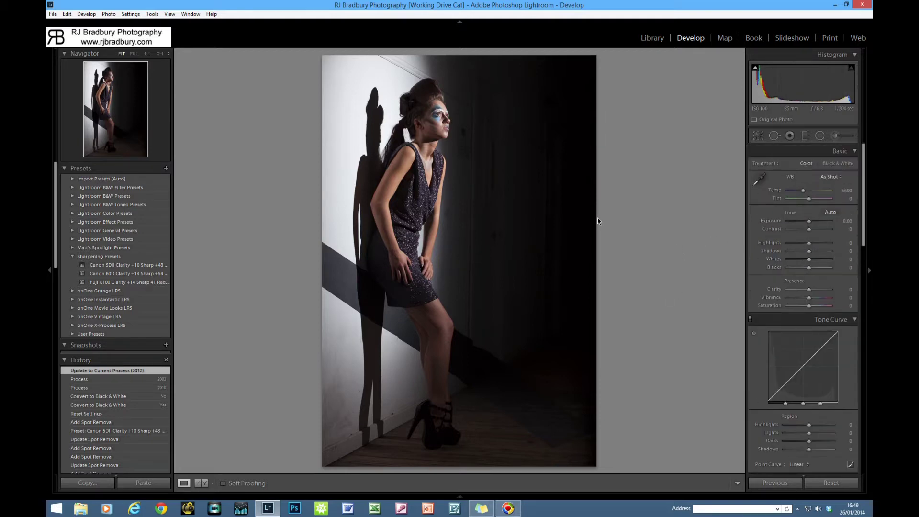
pyautogui.click(760, 136)
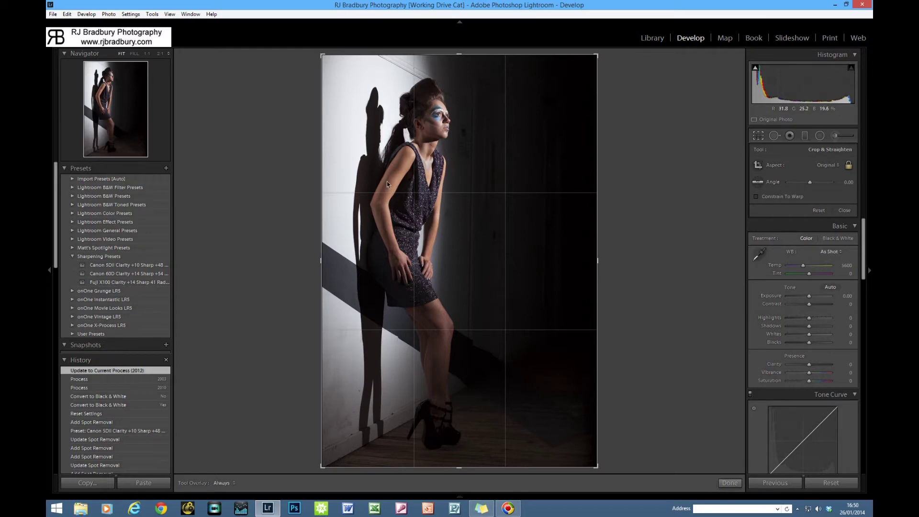
pyautogui.click(762, 136)
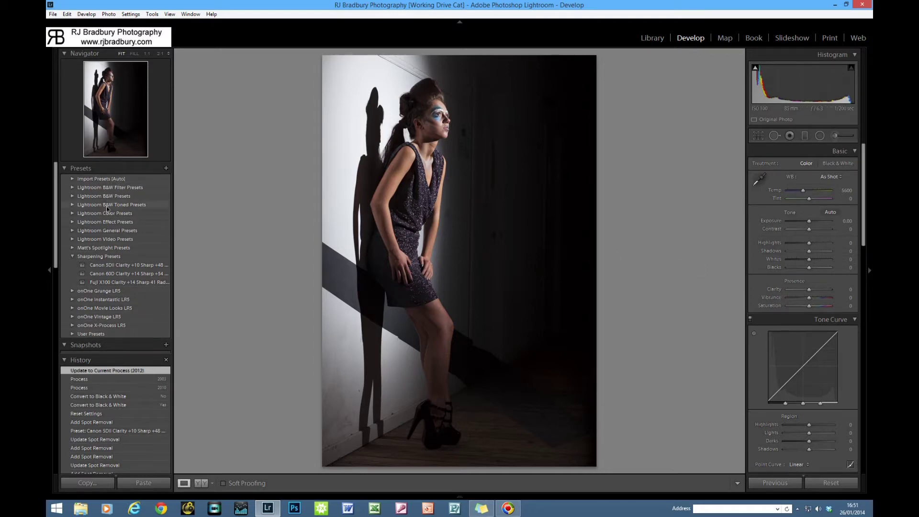
# - Look through the presets in the Matt's Spotlight Presets group and collapse the group again
pyautogui.click(73, 248)
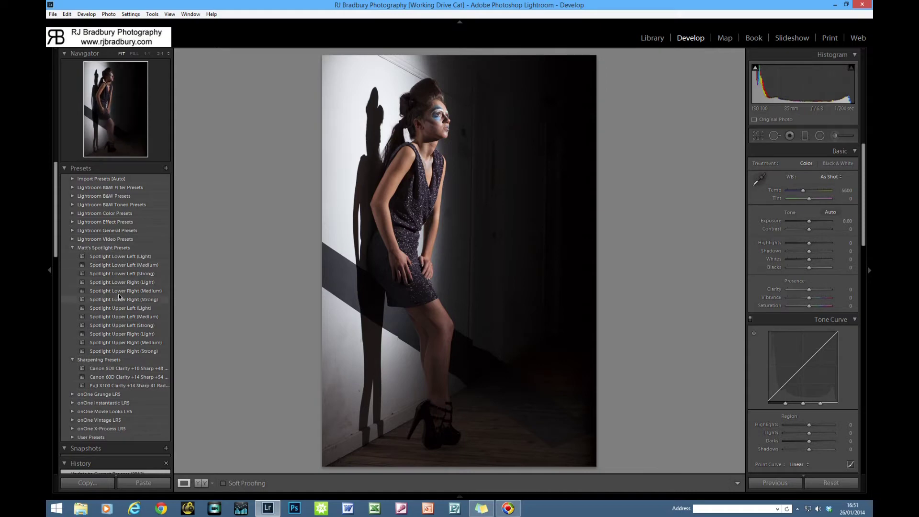
pyautogui.click(73, 248)
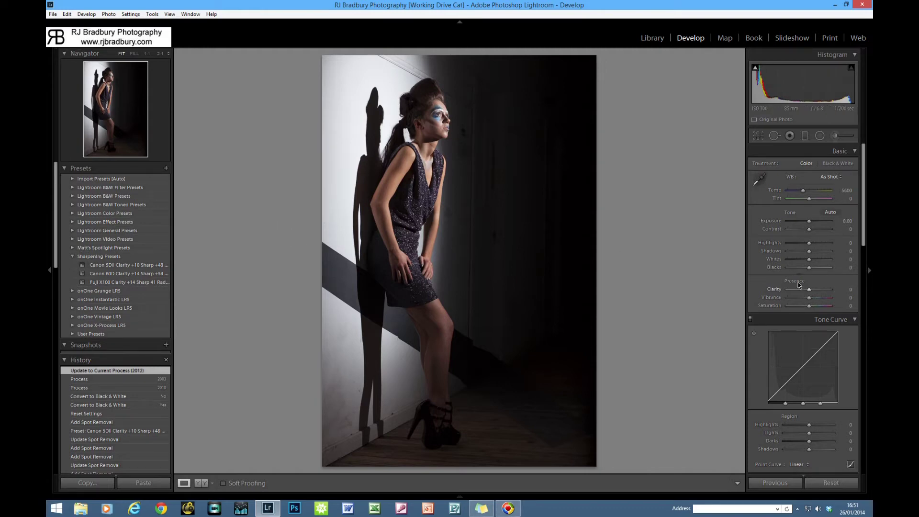
# - Set the tone curve's point curve to Medium Contrast
pyautogui.click(798, 465)
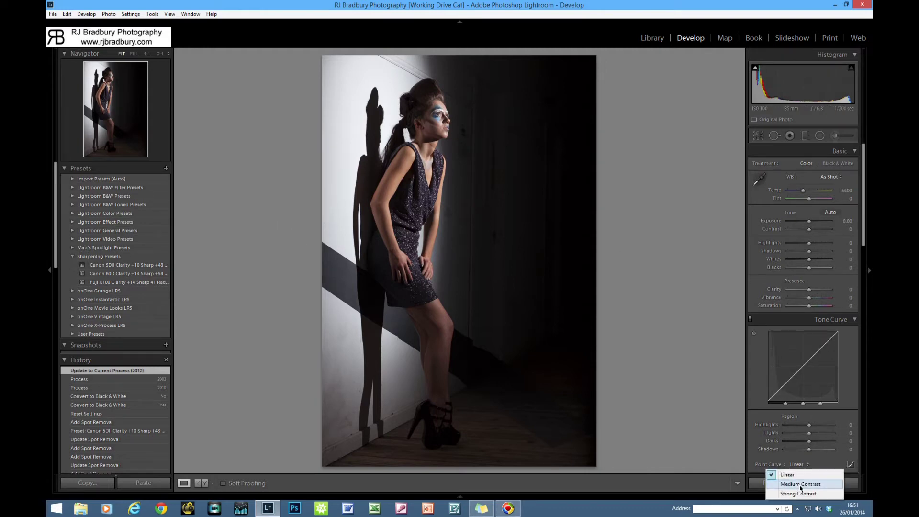
pyautogui.click(800, 484)
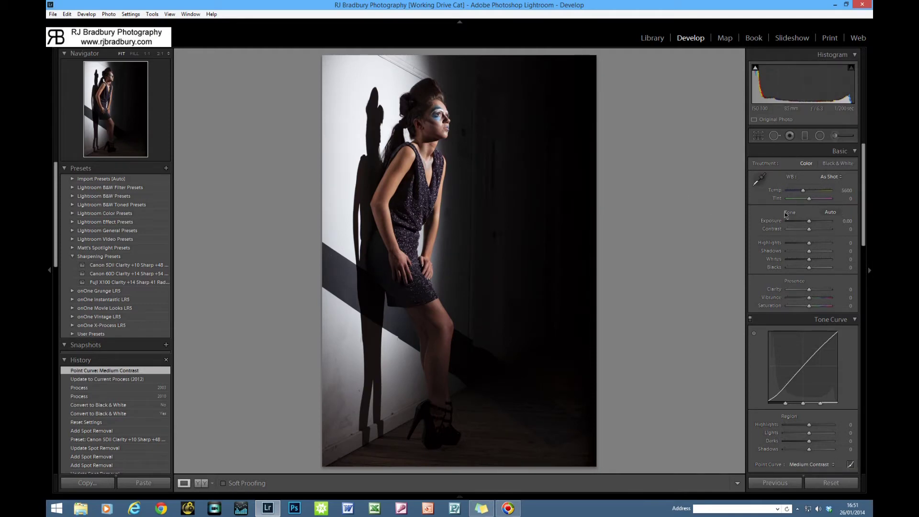
# - Set both Vibrance and Saturation to -5 in the basic adjustments
pyautogui.click(845, 298)
pyautogui.write('-5')
pyautogui.press('Tab')
pyautogui.write('-5')
pyautogui.press('Return')
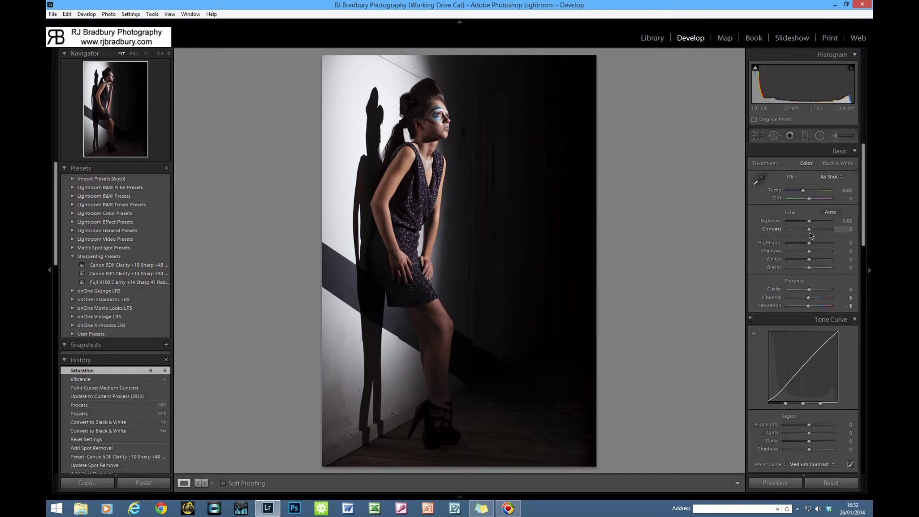
# - Set Contrast to +16, Blacks to -8 and Shadows to -4 in the tone adjustments
pyautogui.scroll(1, 813, 235)
pyautogui.scroll(2, 814, 235)
pyautogui.scroll(1, 813, 235)
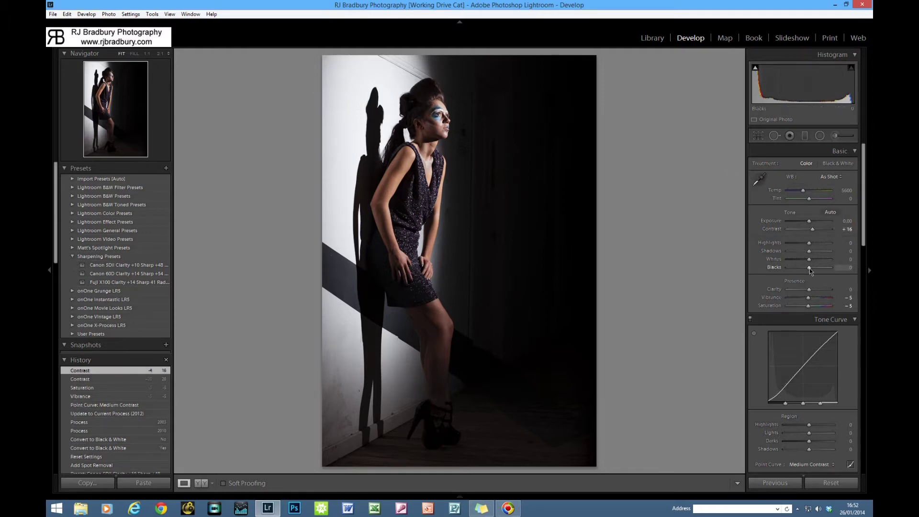
pyautogui.moveTo(808, 269); pyautogui.dragTo(808, 256)
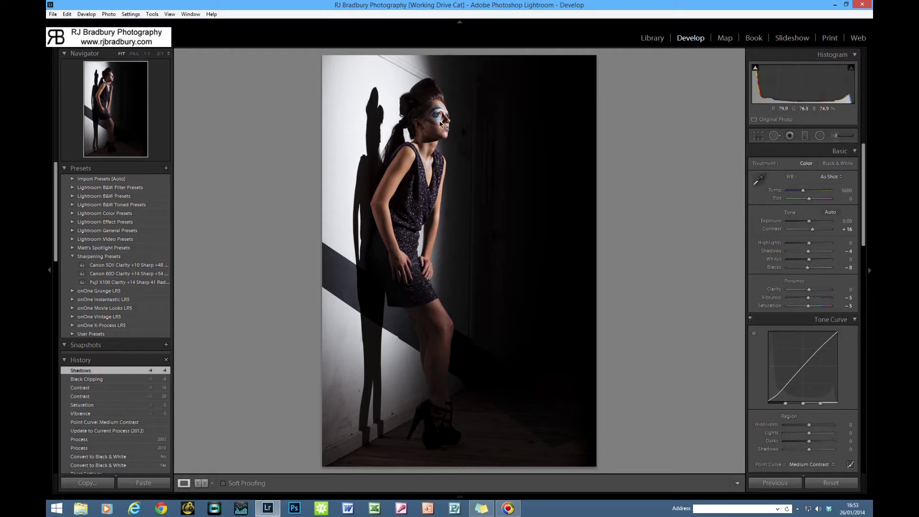
# - Inspect the model's dress, arms, chest and face at 1:1 magnification and return to the fitted view
pyautogui.click(429, 159)
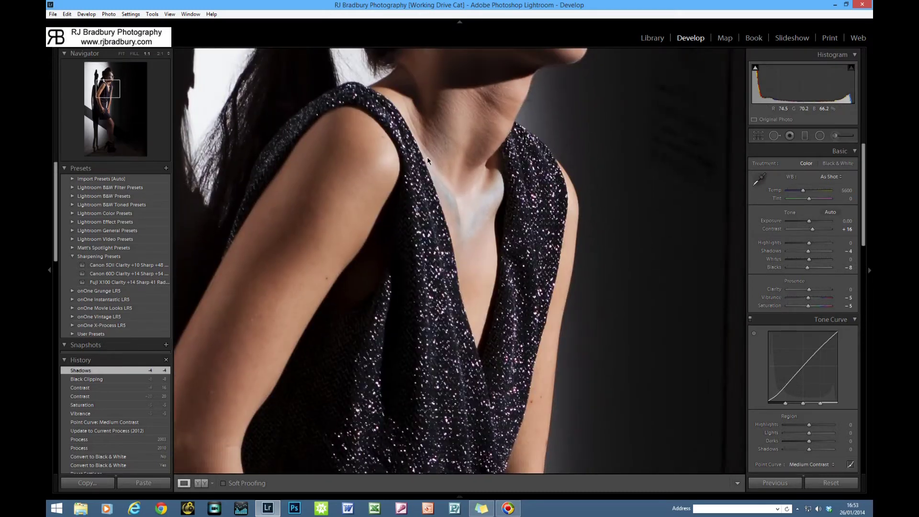
pyautogui.moveTo(427, 157); pyautogui.dragTo(455, 76)
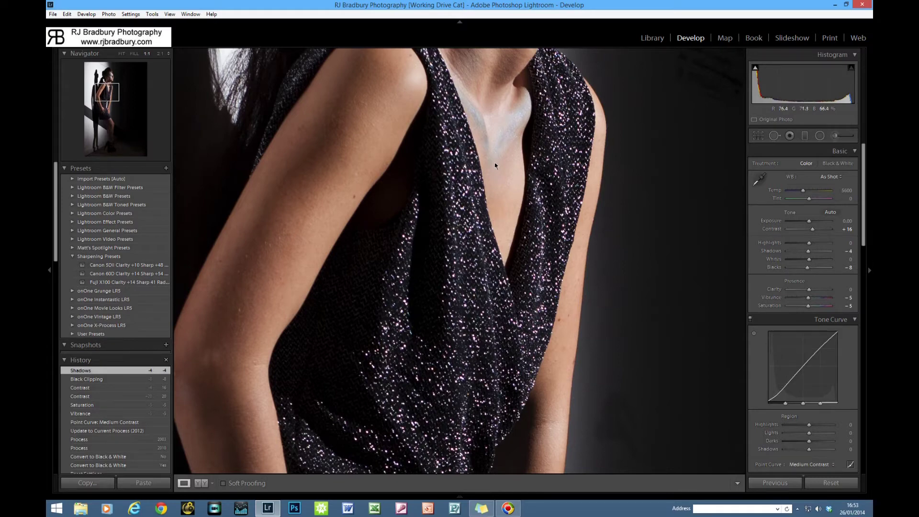
pyautogui.click(419, 283)
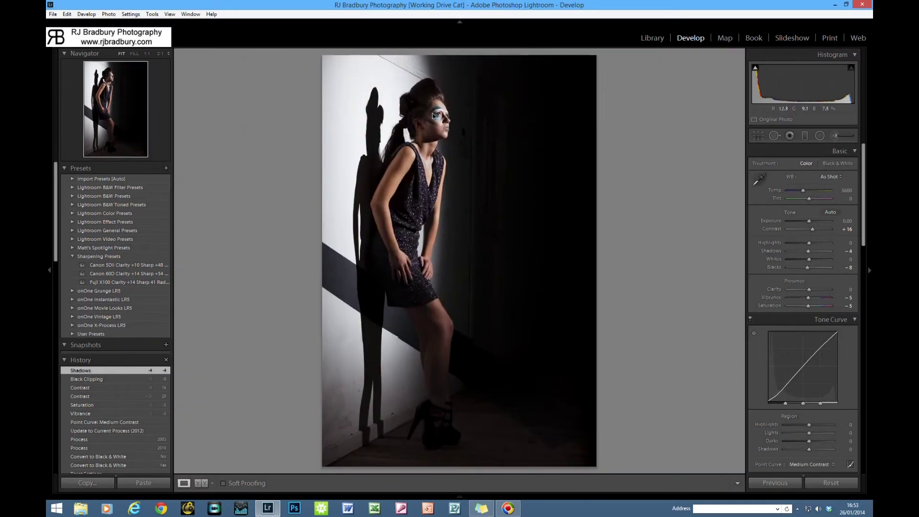
pyautogui.click(438, 127)
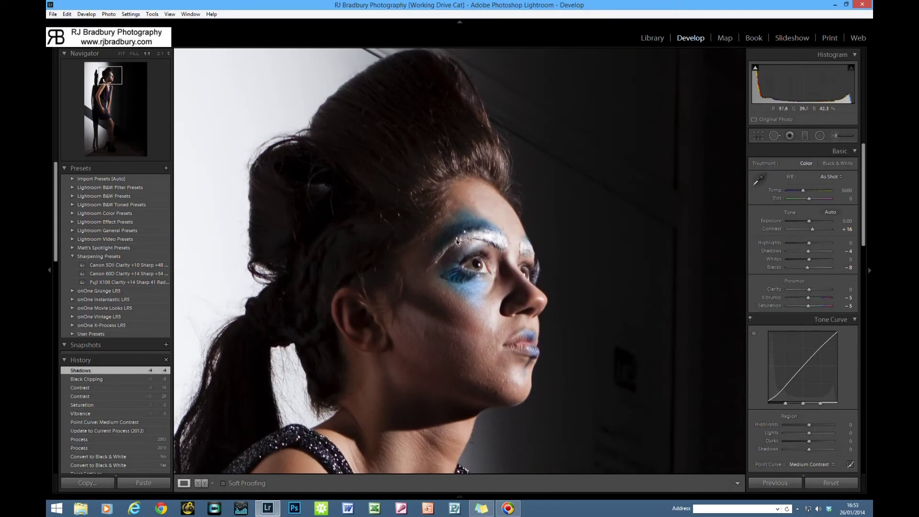
pyautogui.click(468, 294)
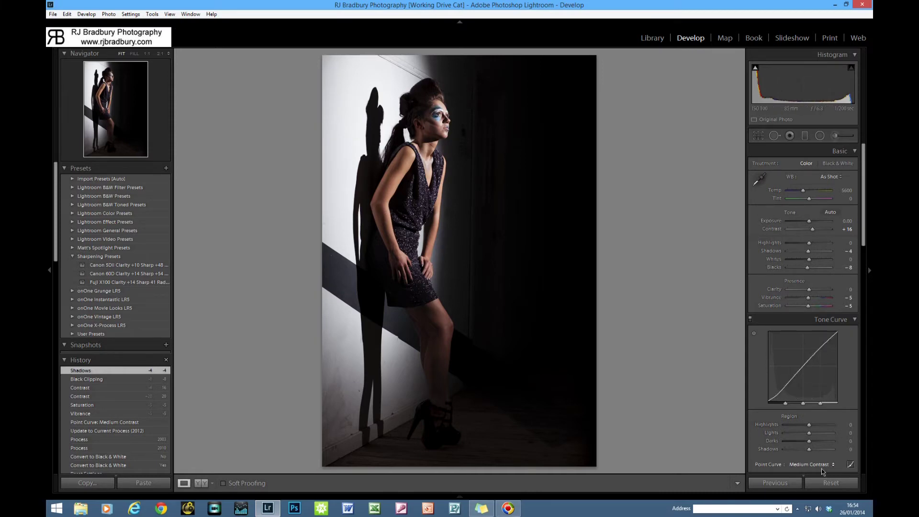
# - Review the available camera calibration profiles and keep Adobe Standard selected
pyautogui.scroll(-10, 801, 294)
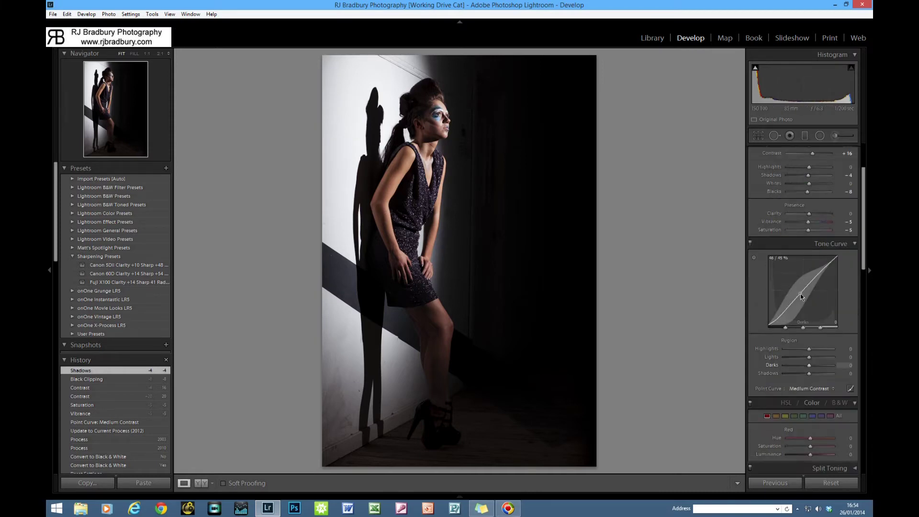
pyautogui.scroll(-4, 801, 297)
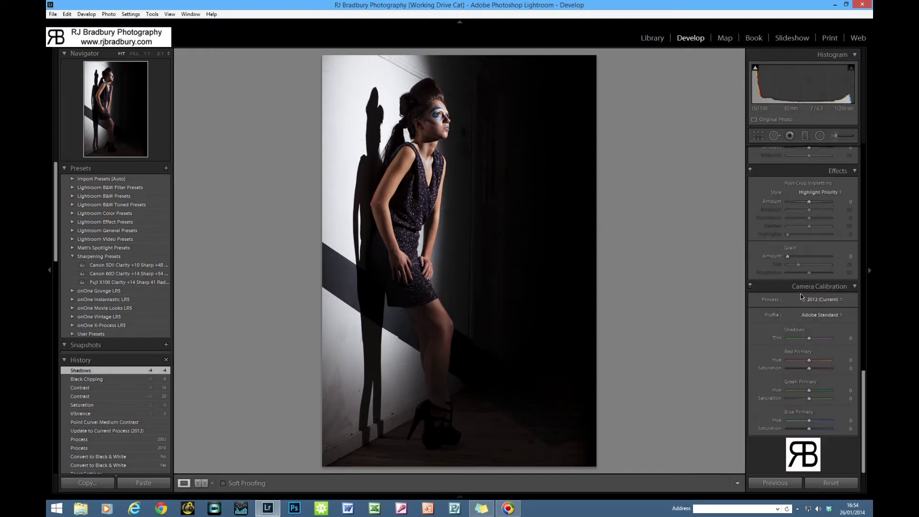
pyautogui.click(828, 317)
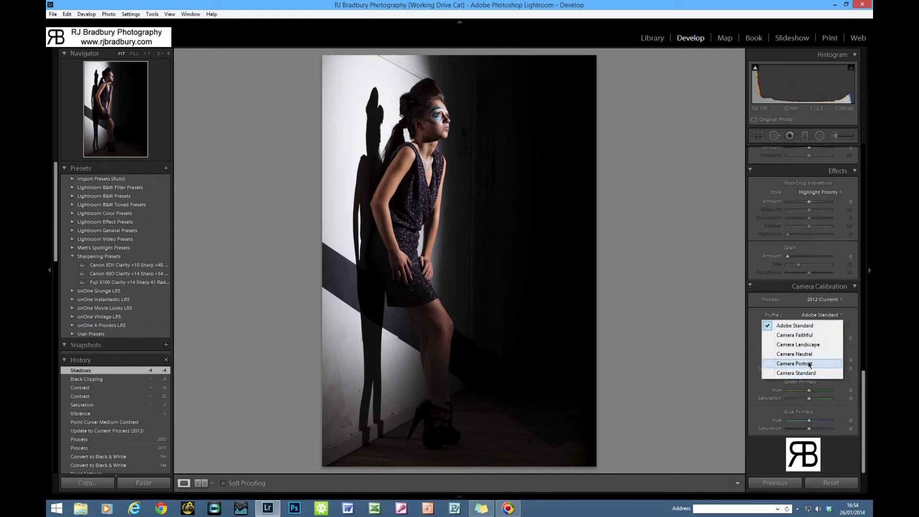
pyautogui.click(798, 327)
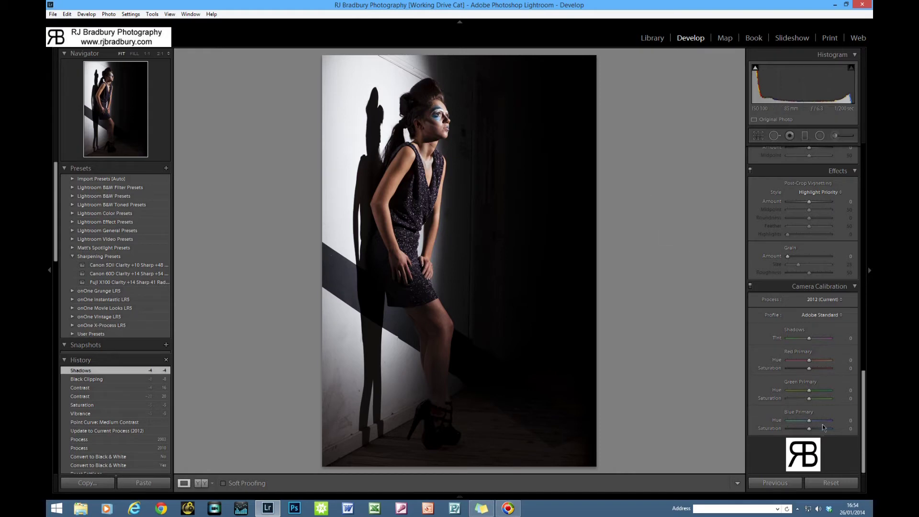
pyautogui.click(798, 508)
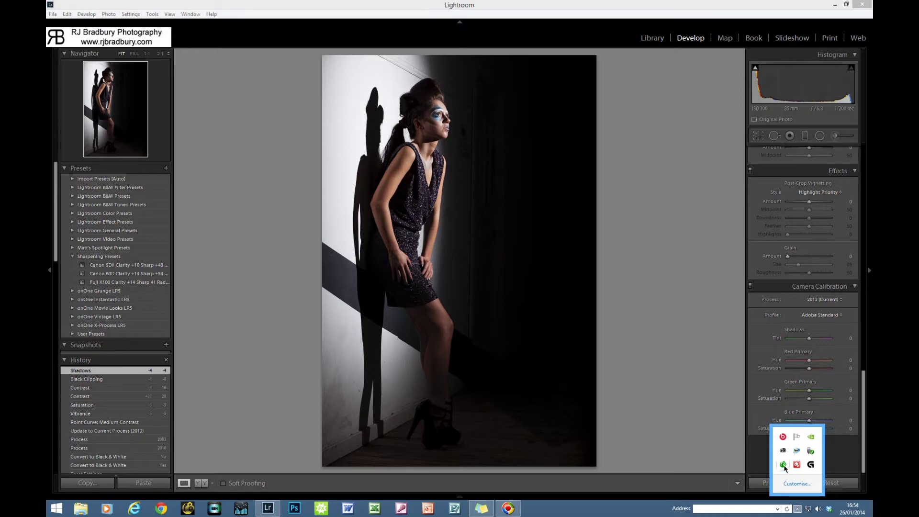
pyautogui.click(660, 320)
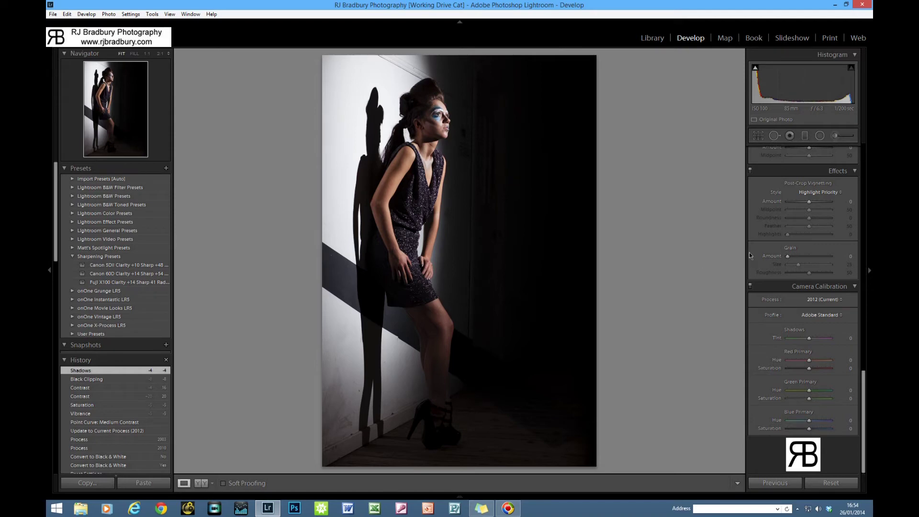
# - Set the tone curve regions to Shadows -6, Darks +6 and Lights +3
pyautogui.scroll(10, 816, 196)
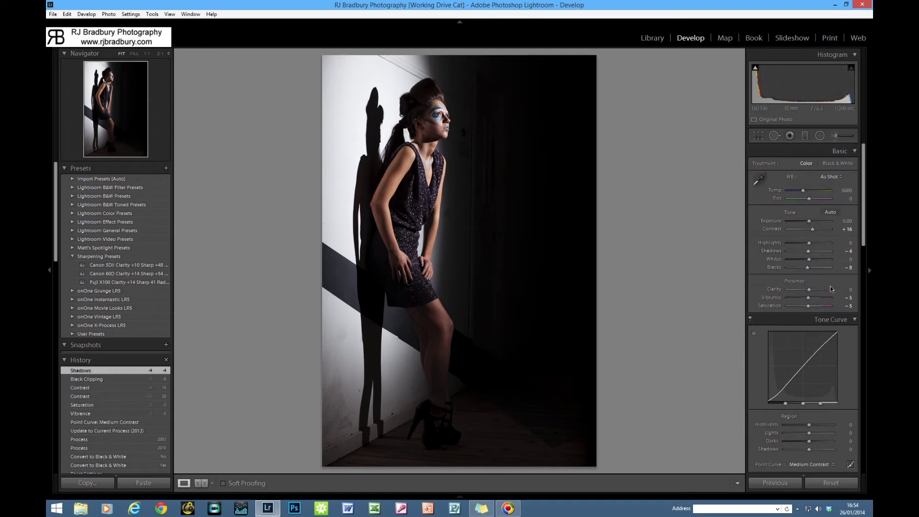
pyautogui.scroll(-3, 825, 309)
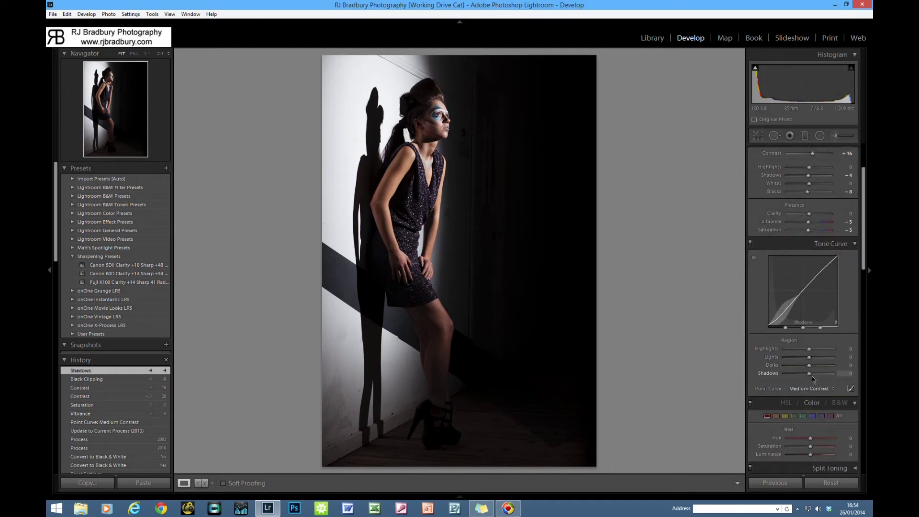
pyautogui.moveTo(812, 375); pyautogui.dragTo(810, 371)
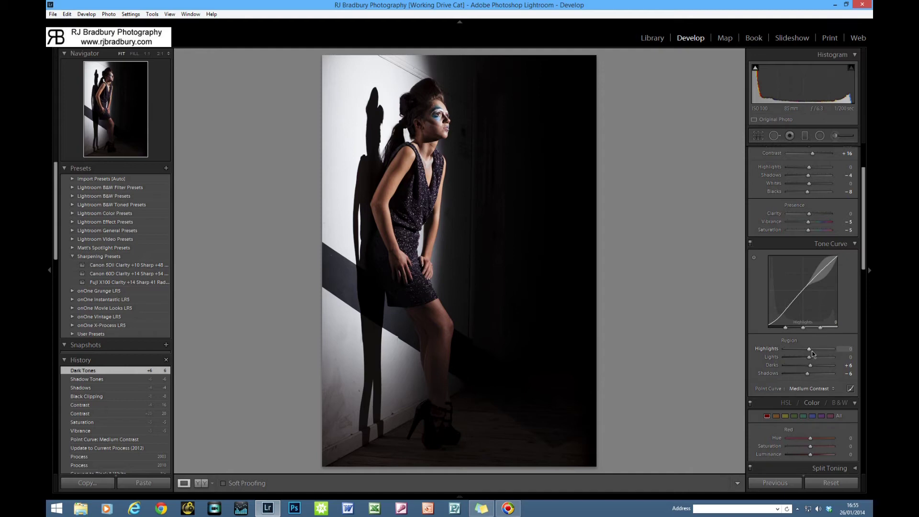
pyautogui.moveTo(811, 352); pyautogui.dragTo(809, 362)
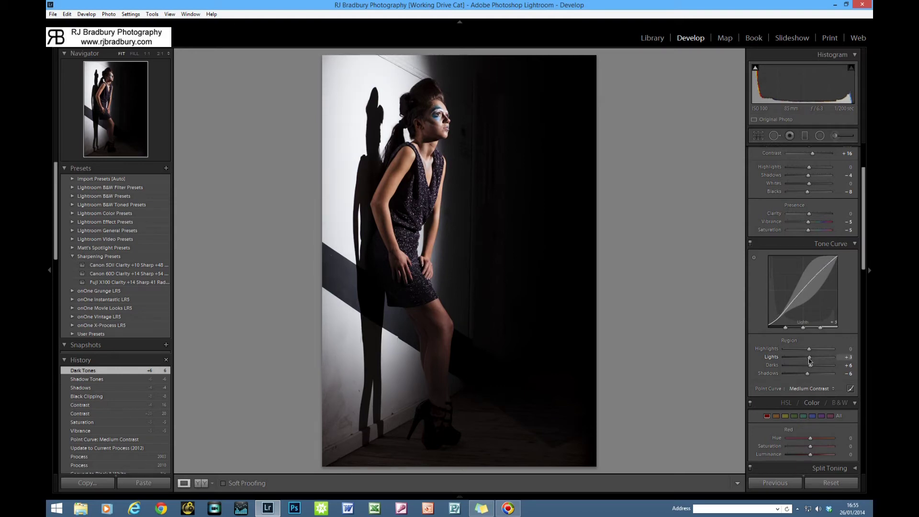
pyautogui.click(845, 357)
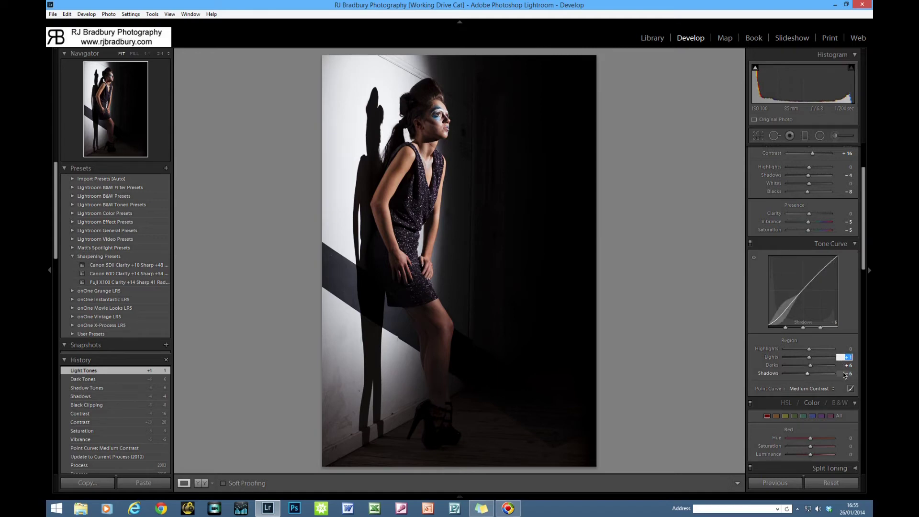
pyautogui.write('3')
pyautogui.press('Return')
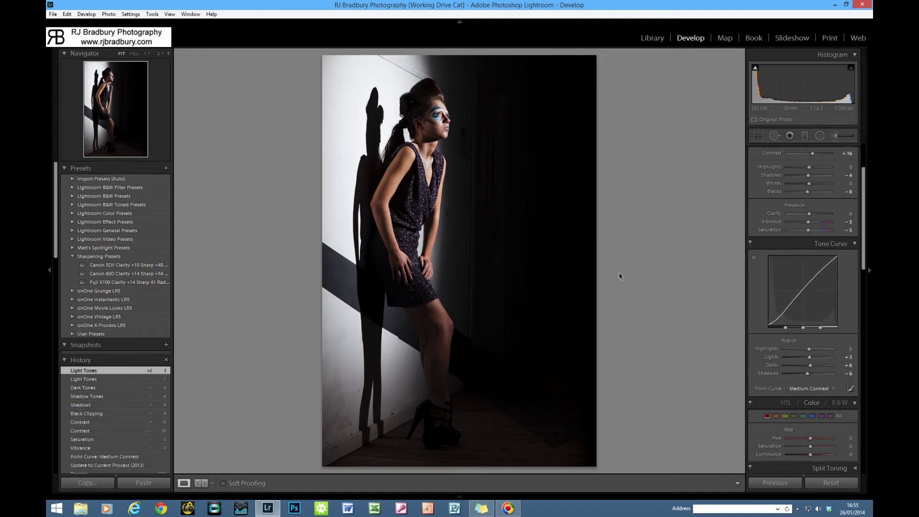
# - Set Whites to +2 with Highlights kept at 0, and check the model's face at 1:1 magnification
pyautogui.scroll(3, 814, 222)
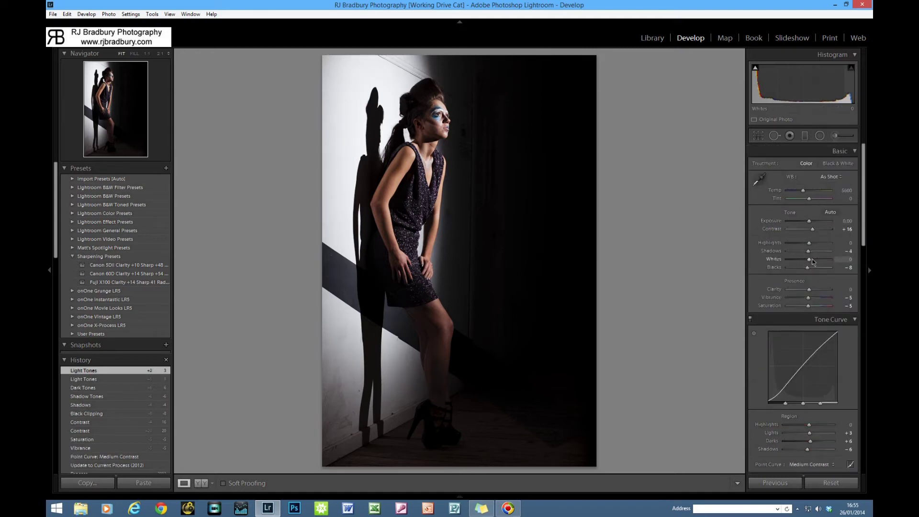
pyautogui.moveTo(812, 244)
pyautogui.mouseDown()
pyautogui.moveTo(771, 248)
pyautogui.moveTo(812, 251)
pyautogui.mouseUp()
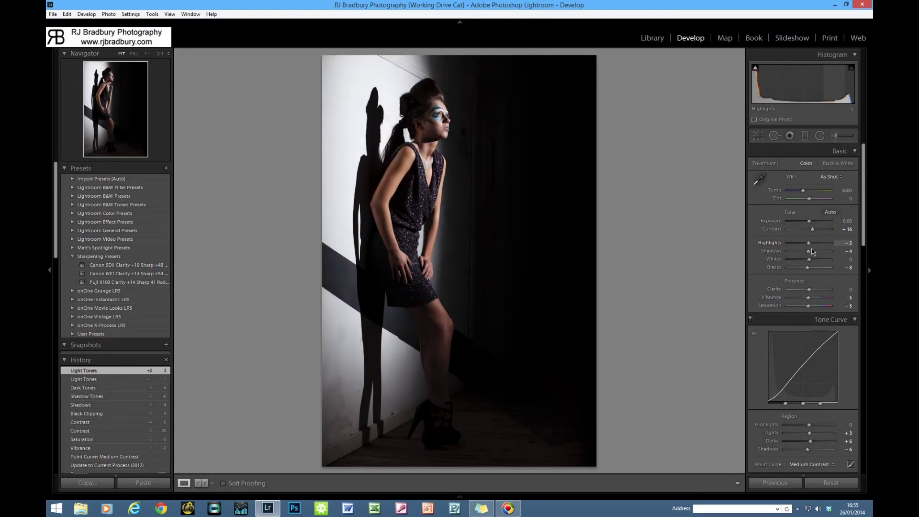
pyautogui.doubleClick(812, 248)
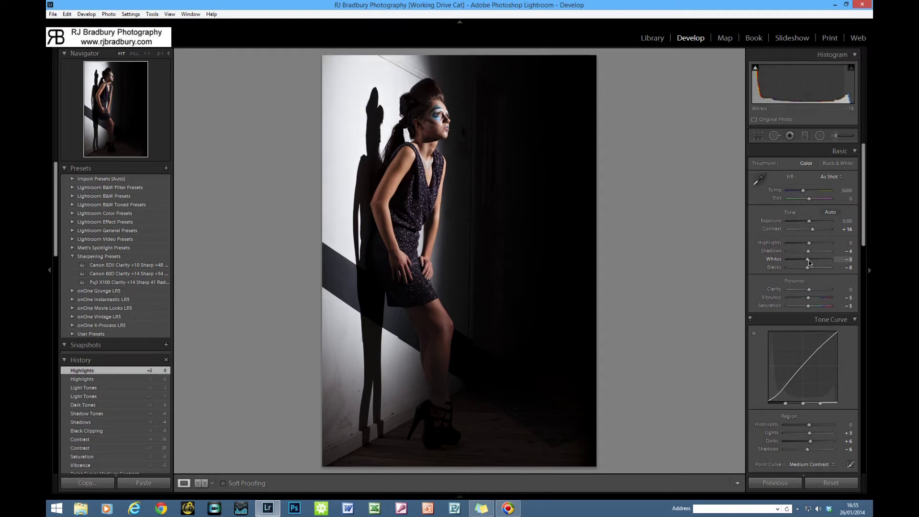
pyautogui.moveTo(810, 260); pyautogui.dragTo(810, 260)
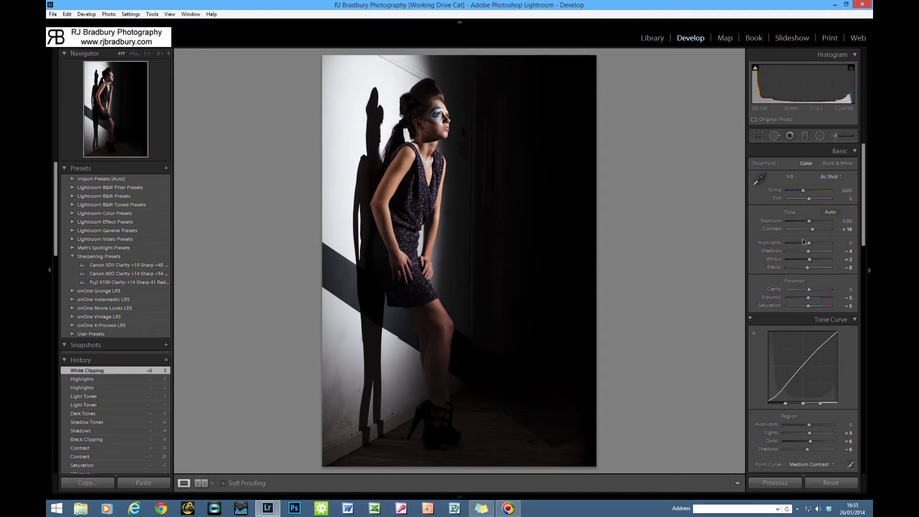
pyautogui.click(467, 120)
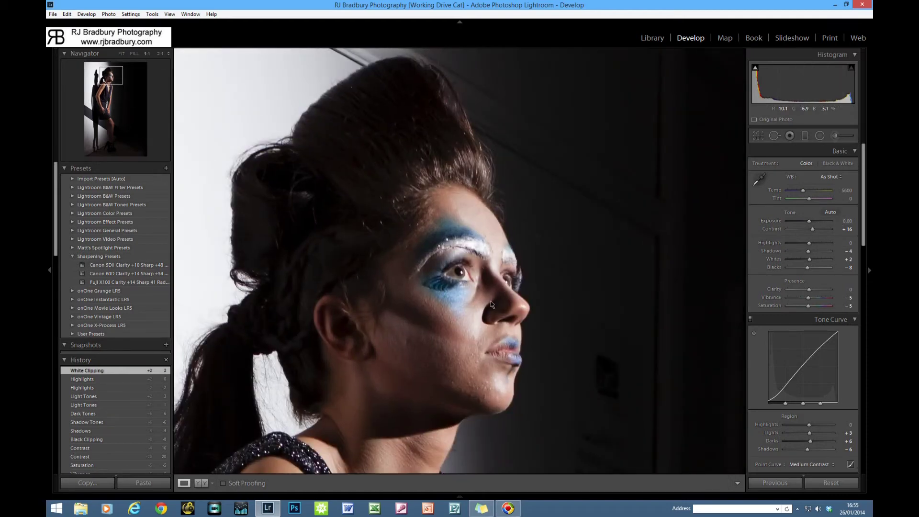
pyautogui.click(492, 305)
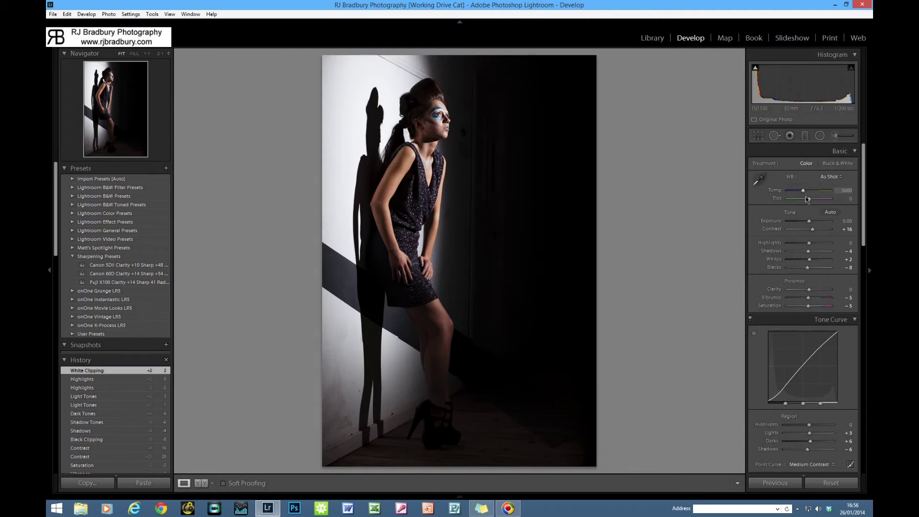
# - Try Contrast at +20 and +100, and settle on +18
pyautogui.click(849, 230)
pyautogui.write('20')
pyautogui.press('Return')
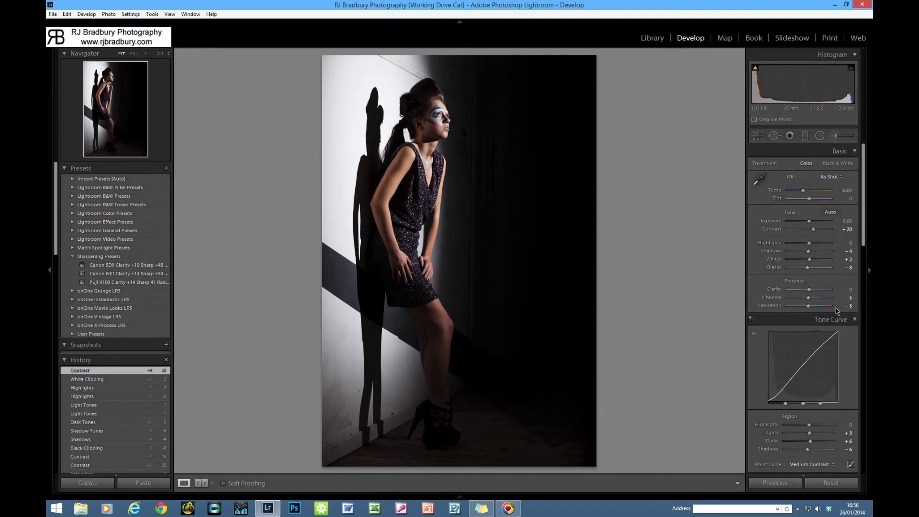
pyautogui.scroll(-3, 836, 309)
pyautogui.moveTo(814, 231); pyautogui.dragTo(833, 229)
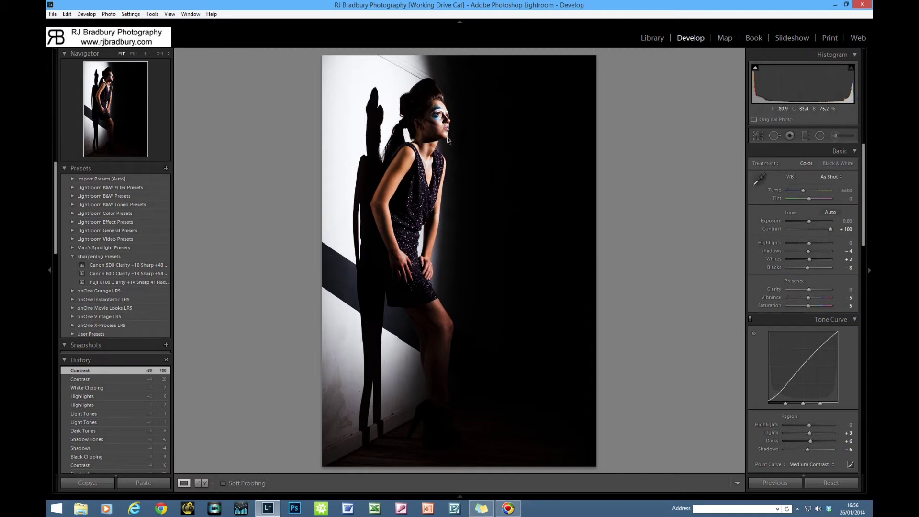
pyautogui.moveTo(831, 229); pyautogui.dragTo(815, 231)
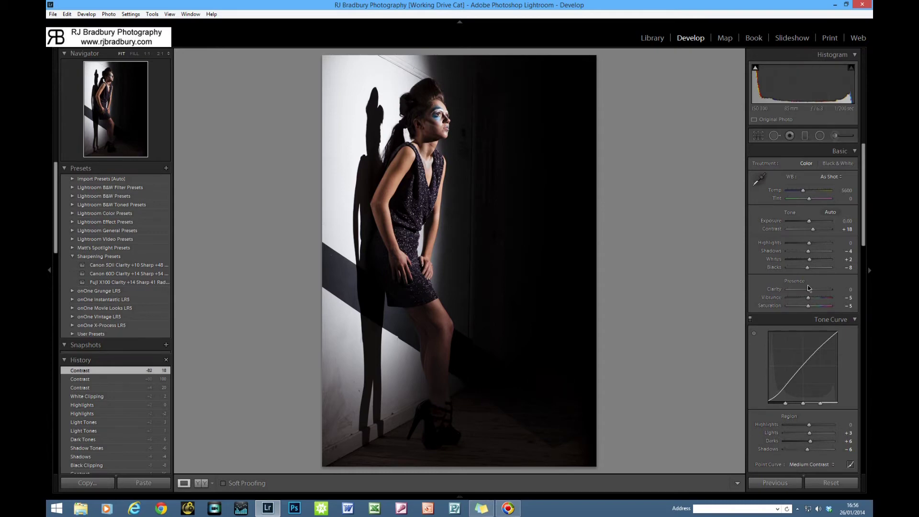
# - Sample the bright wall as the white balance neutral with Exposure raised to +3.70, and return Exposure to 0.00
pyautogui.click(758, 180)
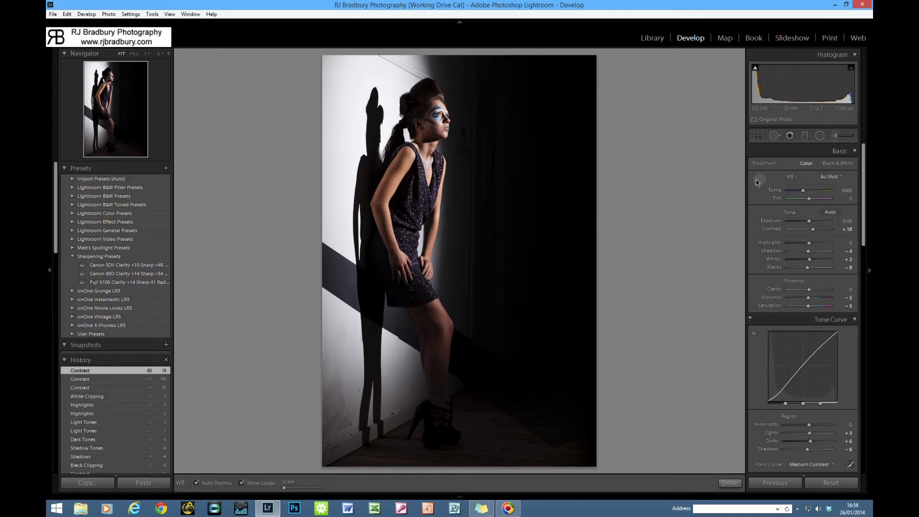
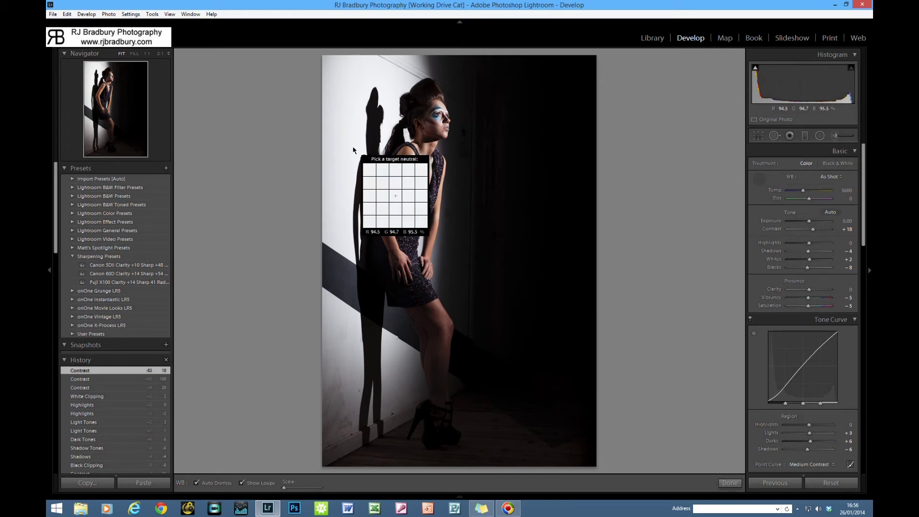
pyautogui.moveTo(809, 222); pyautogui.dragTo(819, 225)
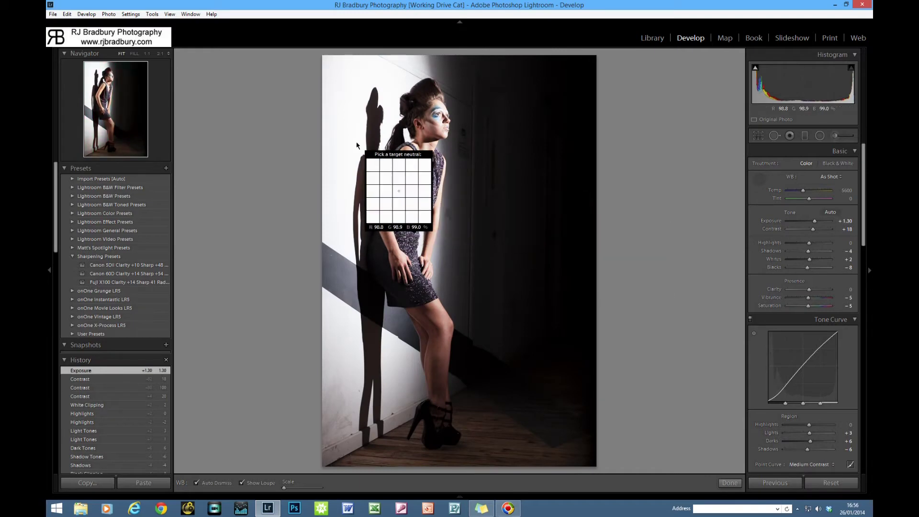
pyautogui.moveTo(814, 221); pyautogui.dragTo(825, 221)
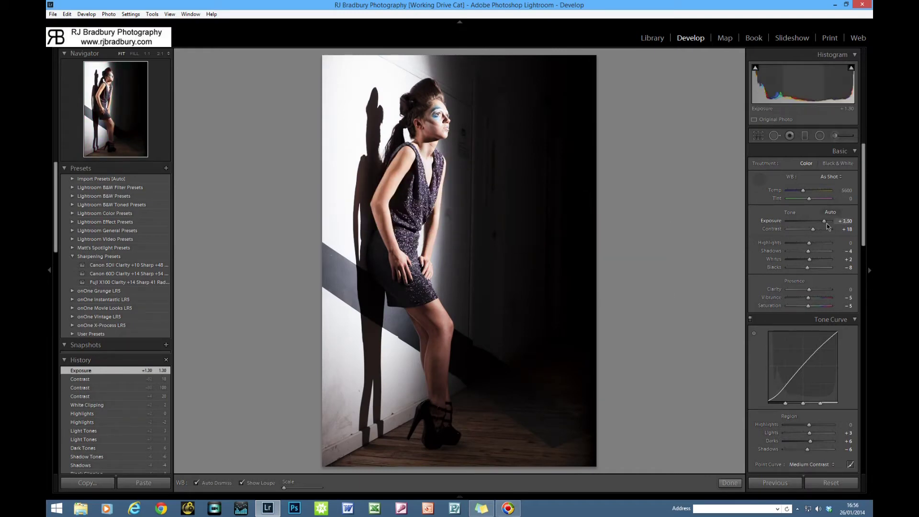
pyautogui.click(355, 143)
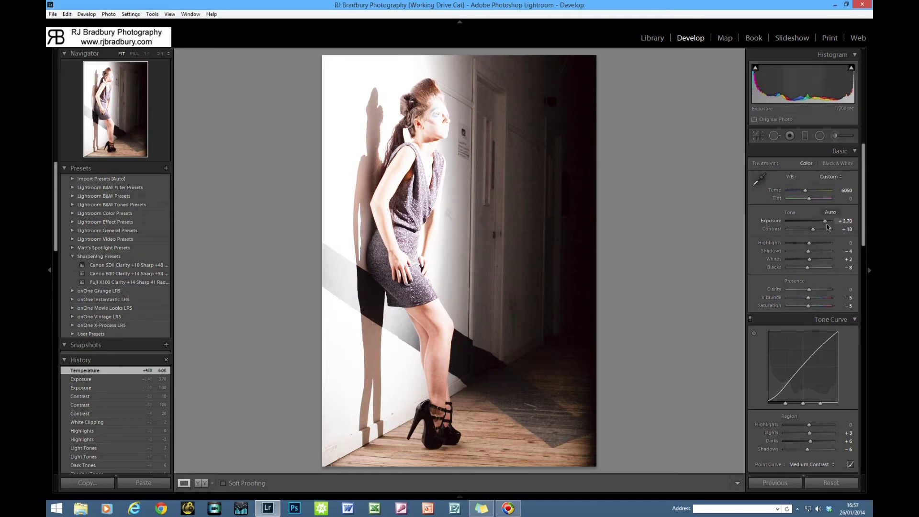
pyautogui.moveTo(825, 222); pyautogui.dragTo(809, 222)
pyautogui.click(759, 180)
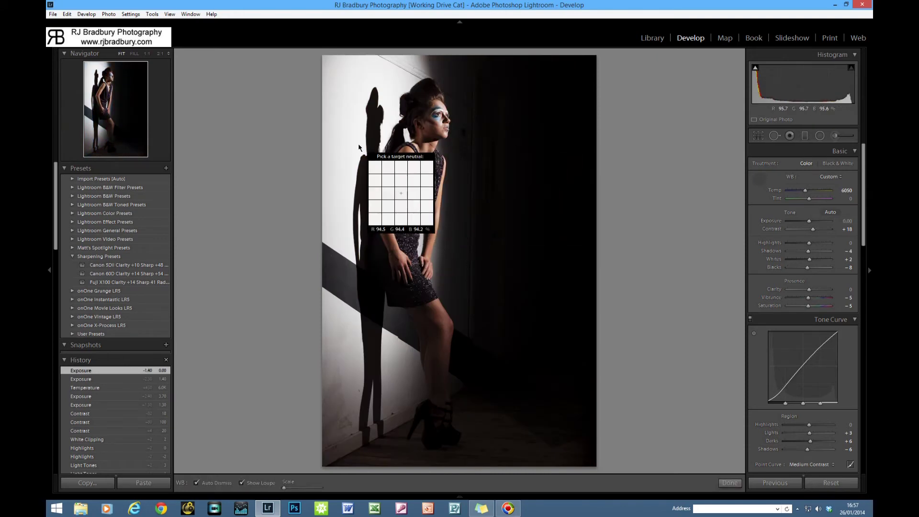
pyautogui.press('Escape')
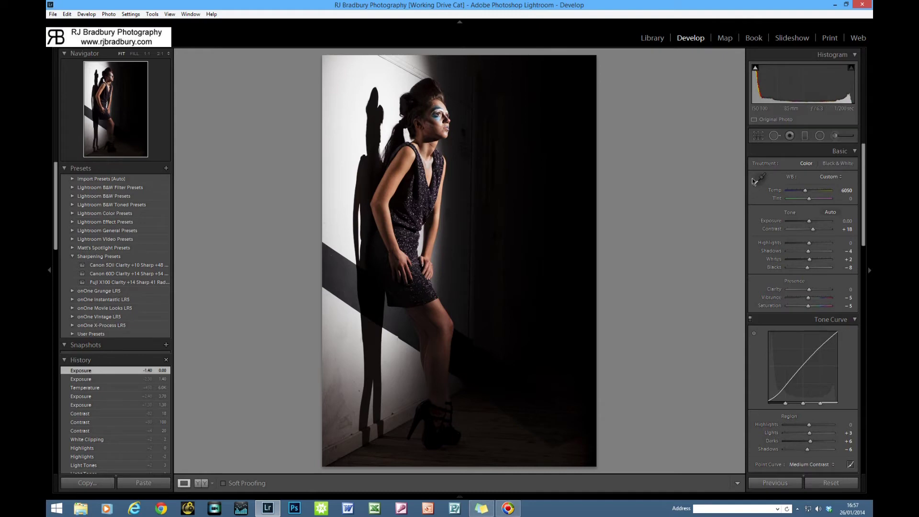
# - Set the white balance Temp to 5444 while judging the skin and dress at 1:1 magnification
pyautogui.click(441, 121)
pyautogui.scroll(-5, 463, 253)
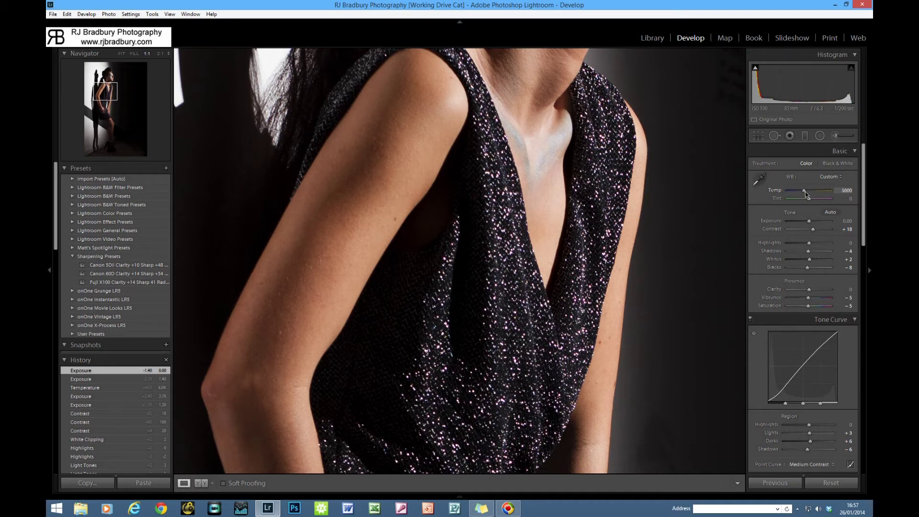
pyautogui.moveTo(806, 192); pyautogui.dragTo(802, 192)
pyautogui.moveTo(804, 194); pyautogui.dragTo(803, 194)
pyautogui.click(843, 190)
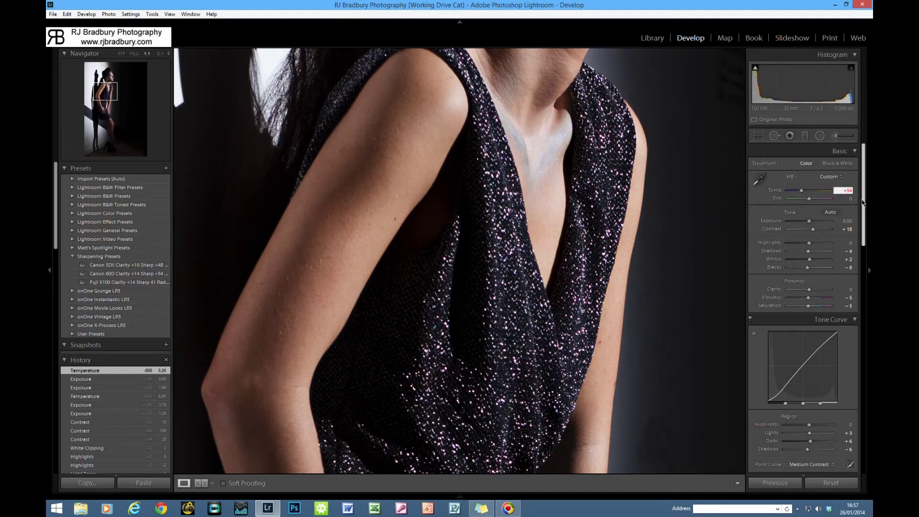
pyautogui.write('44')
pyautogui.press('Return')
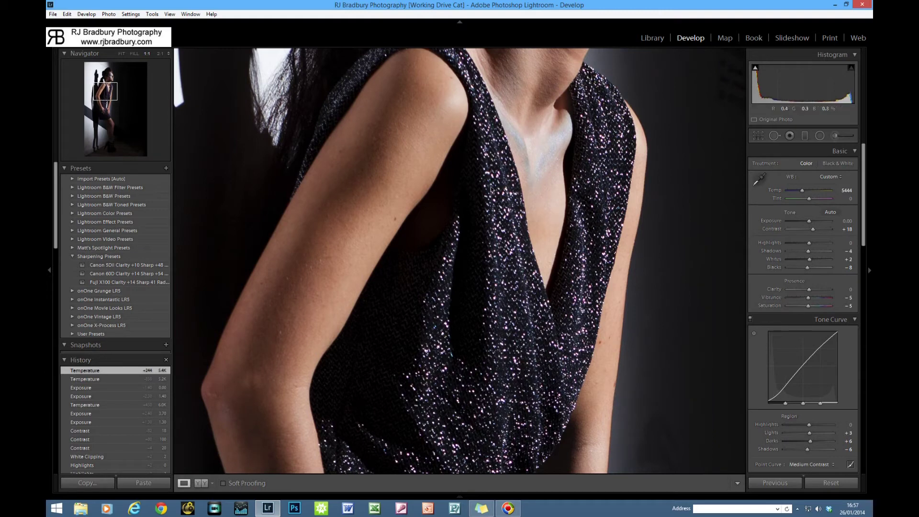
# - Try a strong green tint, set Tint to +3 and return to the fitted view
pyautogui.moveTo(809, 200); pyautogui.dragTo(795, 202)
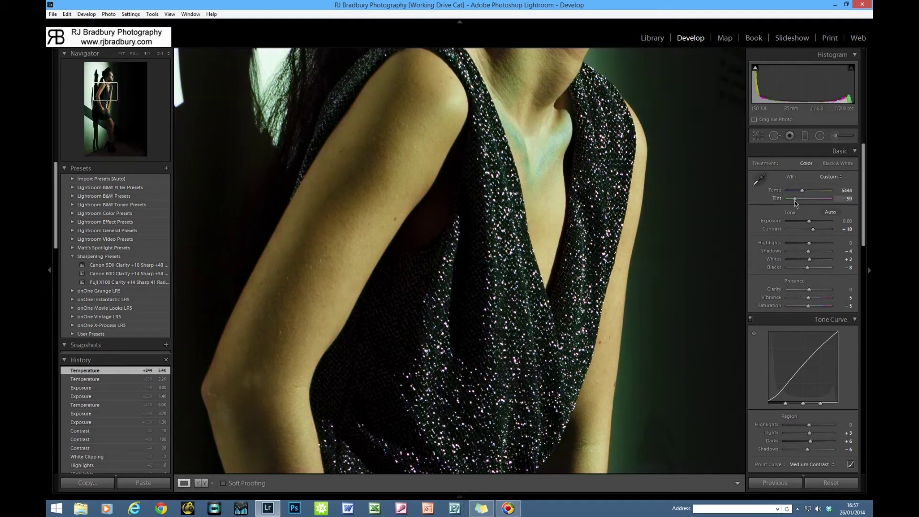
pyautogui.moveTo(795, 202)
pyautogui.mouseDown()
pyautogui.moveTo(831, 202)
pyautogui.moveTo(807, 203)
pyautogui.mouseUp()
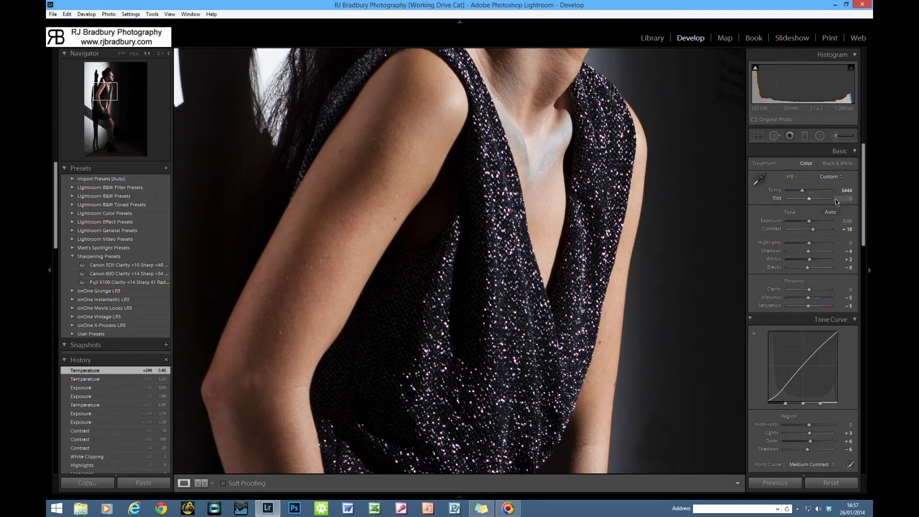
pyautogui.press('3')
pyautogui.press('=')
pyautogui.press('-')
pyautogui.press('-')
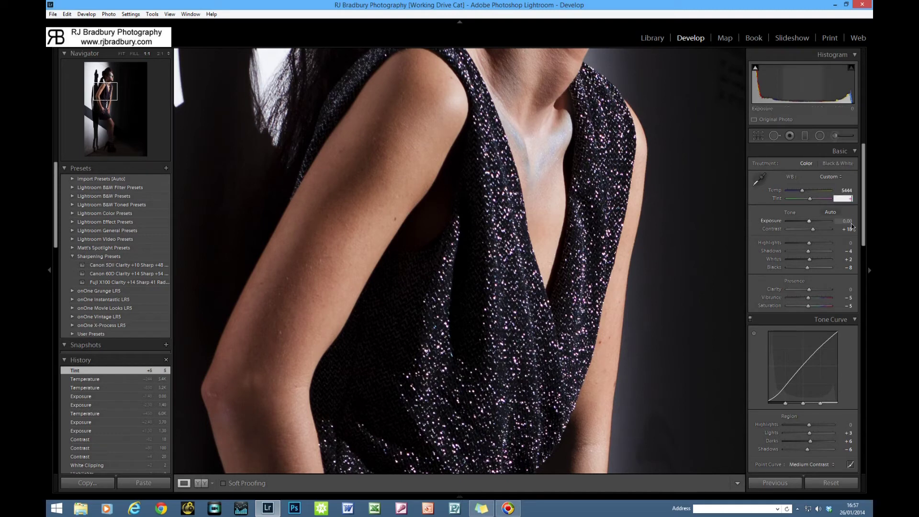
pyautogui.click(455, 213)
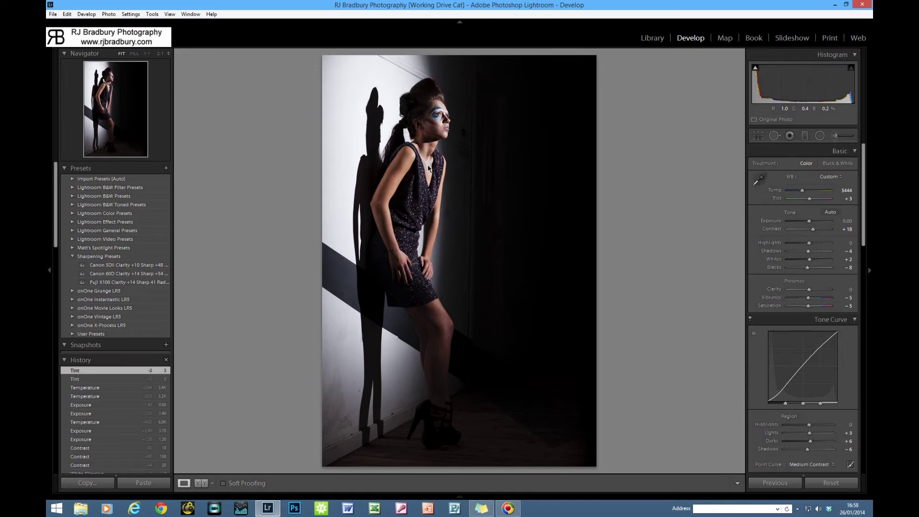
# - Judge the bright wall at 1:1 while trying Tint at +6 and +3, set Tint to +5 and return to the fitted view
pyautogui.click(355, 136)
pyautogui.moveTo(355, 136); pyautogui.dragTo(510, 302)
pyautogui.click(501, 284)
pyautogui.click(360, 142)
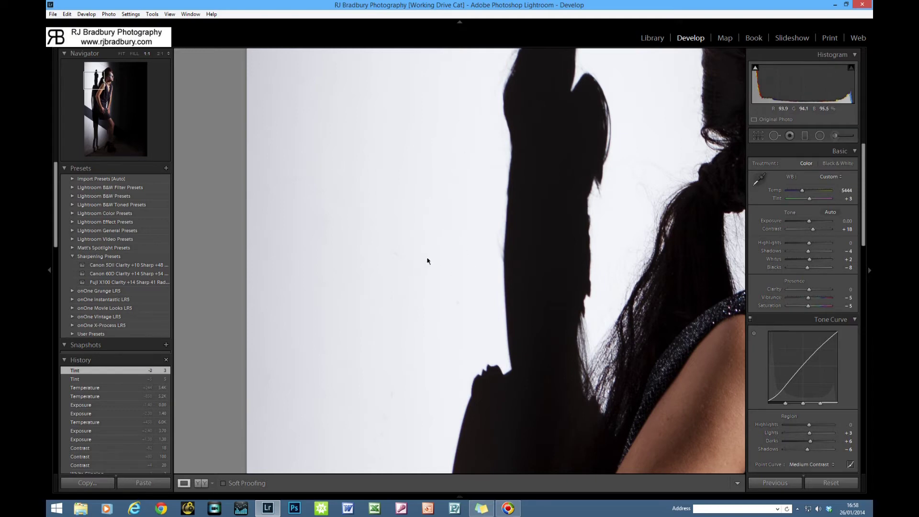
pyautogui.moveTo(809, 199); pyautogui.dragTo(812, 202)
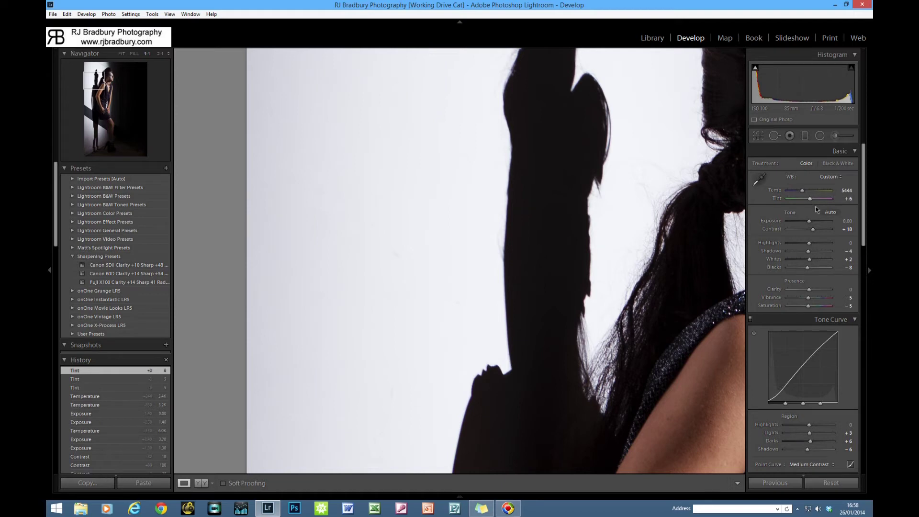
pyautogui.click(844, 198)
pyautogui.write('3')
pyautogui.press('Return')
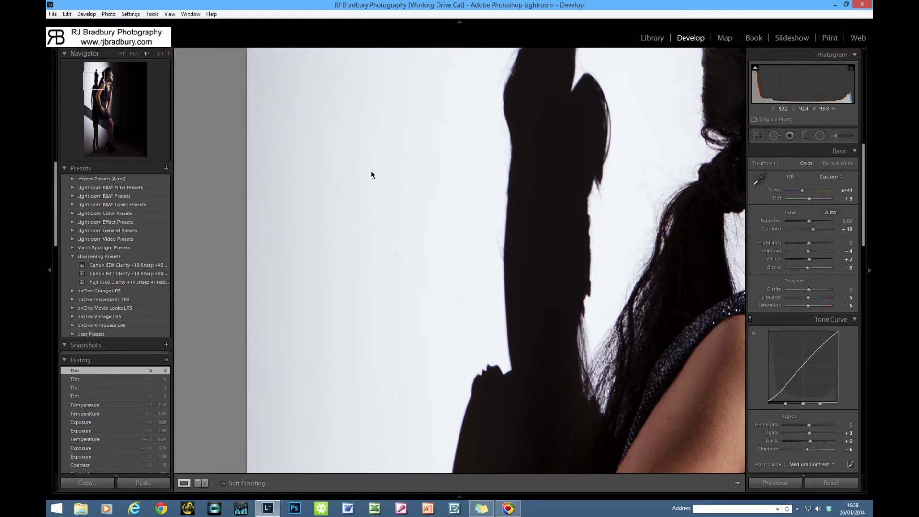
pyautogui.click(844, 199)
pyautogui.write('5')
pyautogui.press('Return')
pyautogui.click(453, 205)
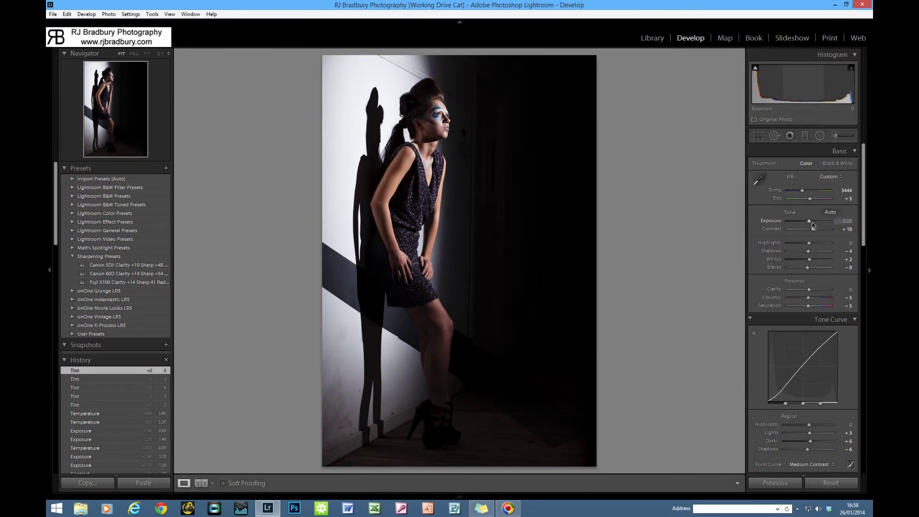
# - Reset Vibrance and Saturation to 0 and try Vibrance at +5
pyautogui.doubleClick(809, 298)
pyautogui.doubleClick(808, 306)
pyautogui.click(846, 298)
pyautogui.write('5')
pyautogui.press('Tab')
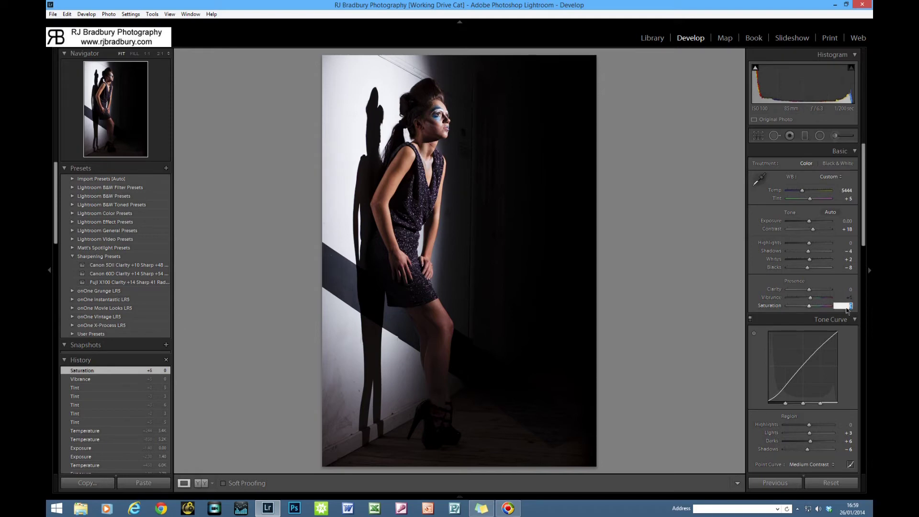
pyautogui.press('Return')
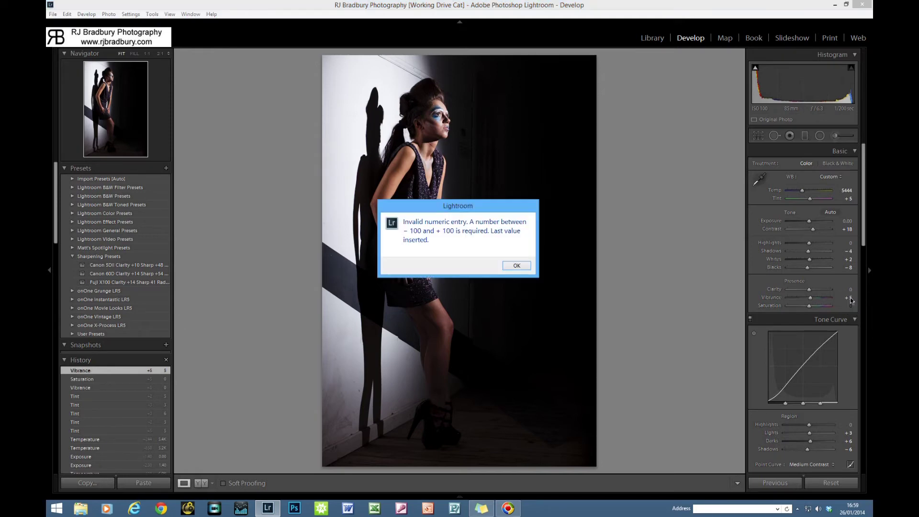
pyautogui.click(517, 266)
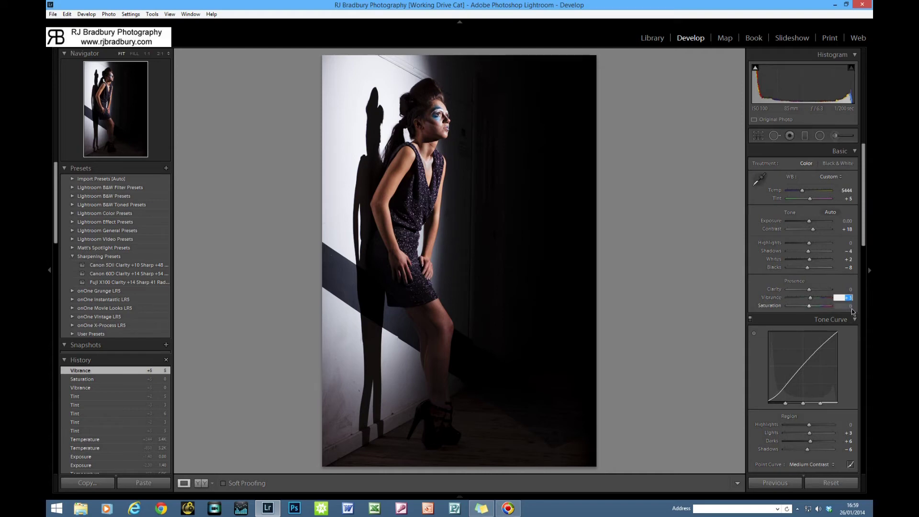
# - Set both Vibrance and Saturation to -5
pyautogui.write('-5')
pyautogui.press('Tab')
pyautogui.write('-5')
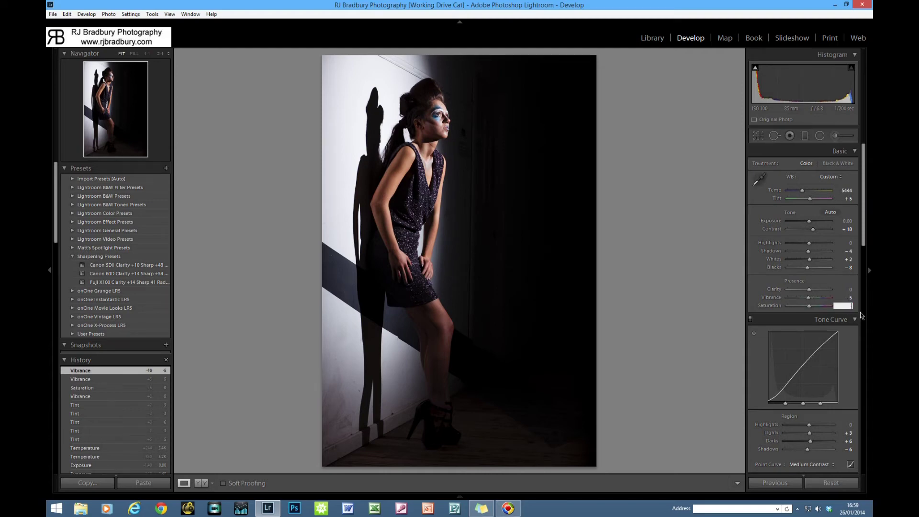
pyautogui.press('Return')
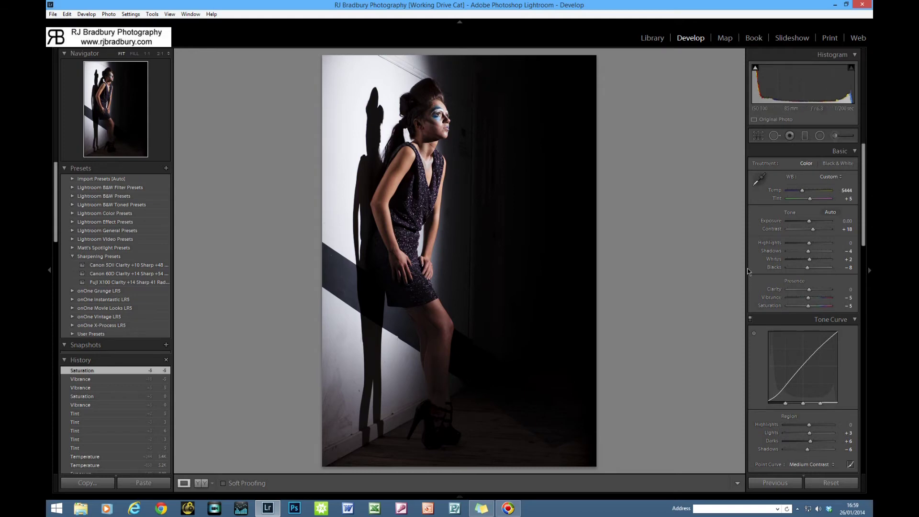
# - Look through the HSL and Color adjustments, try the black-and-white conversion and return the portrait to colour
pyautogui.scroll(-5, 815, 290)
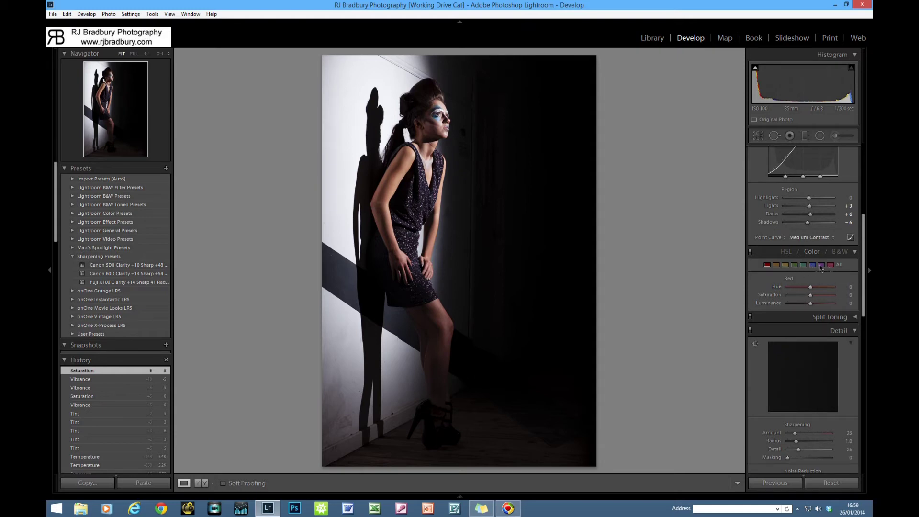
pyautogui.click(786, 252)
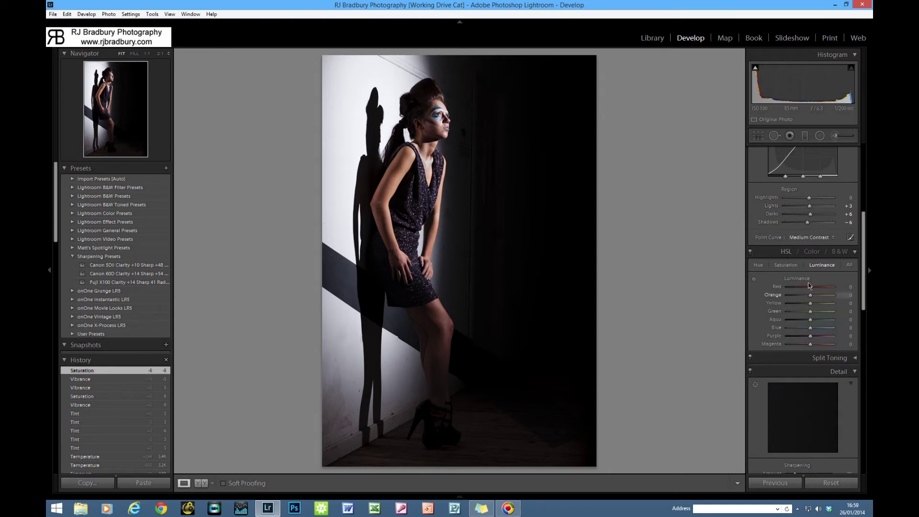
pyautogui.click(812, 252)
pyautogui.click(840, 252)
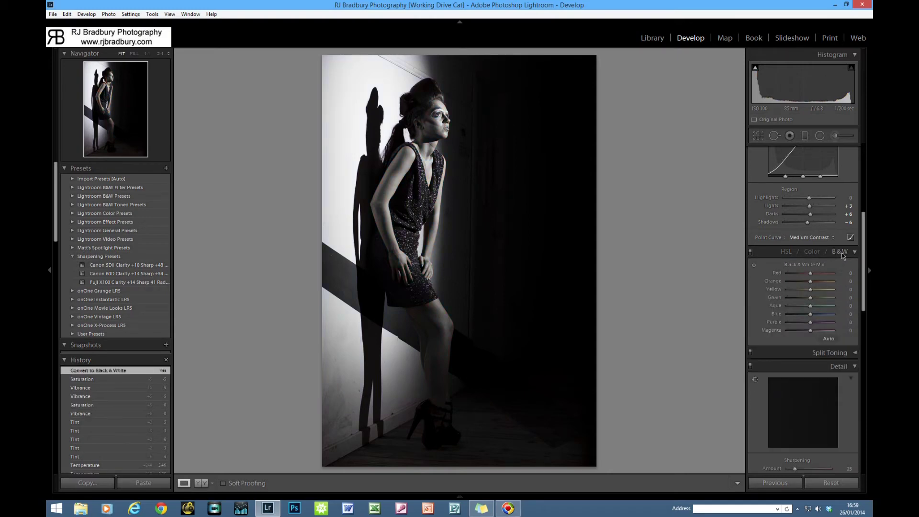
pyautogui.click(818, 255)
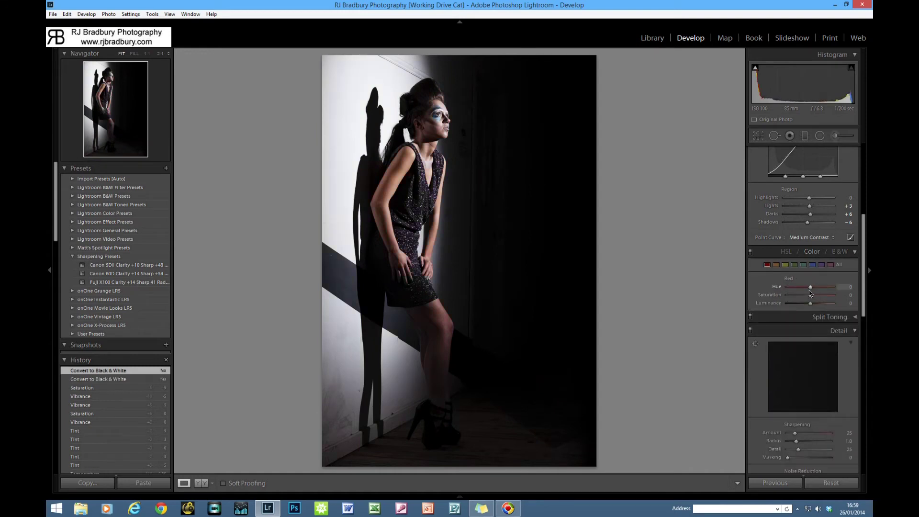
# - Try Color noise reduction at 0 and examine the sequinned dress at 1:1 magnification
pyautogui.scroll(-3, 809, 290)
pyautogui.scroll(-2, 802, 337)
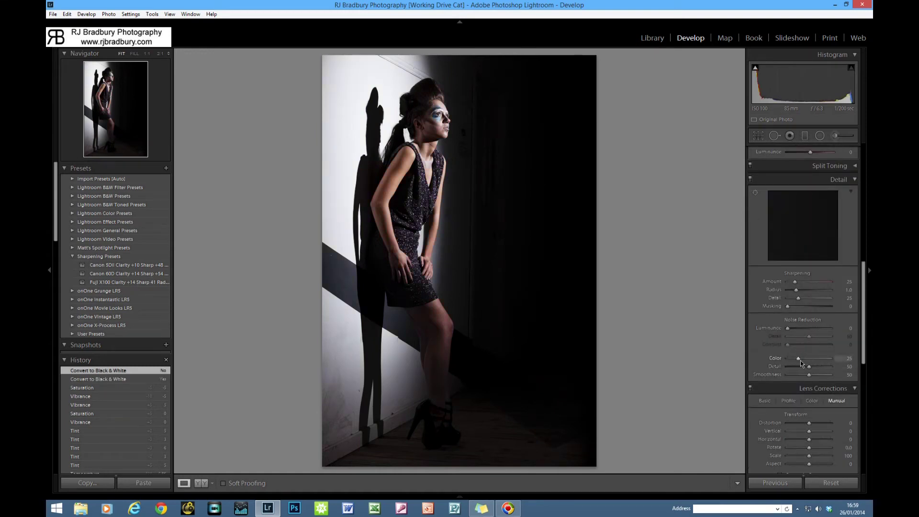
pyautogui.moveTo(803, 363); pyautogui.dragTo(783, 362)
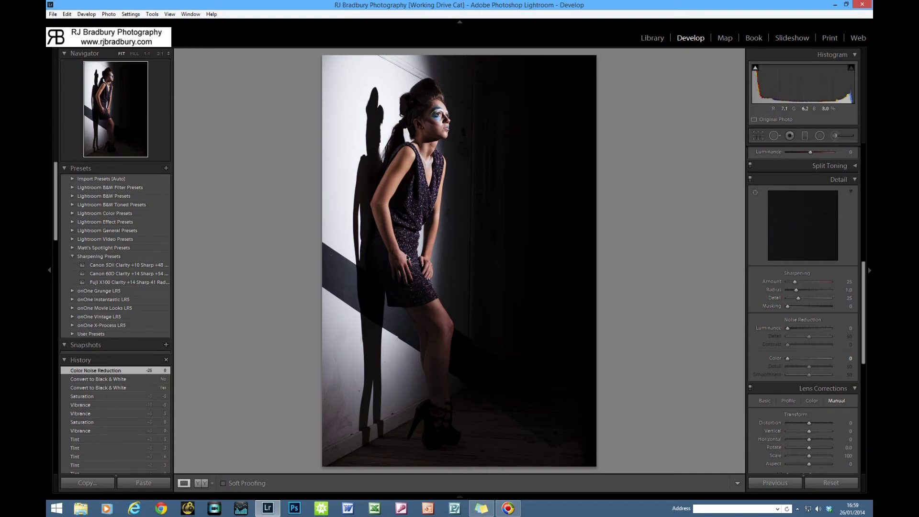
pyautogui.click(420, 210)
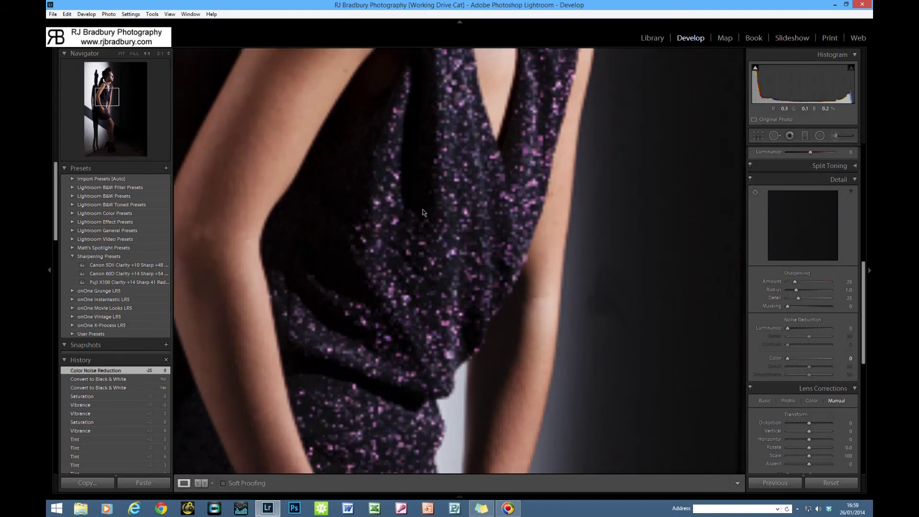
pyautogui.click(423, 212)
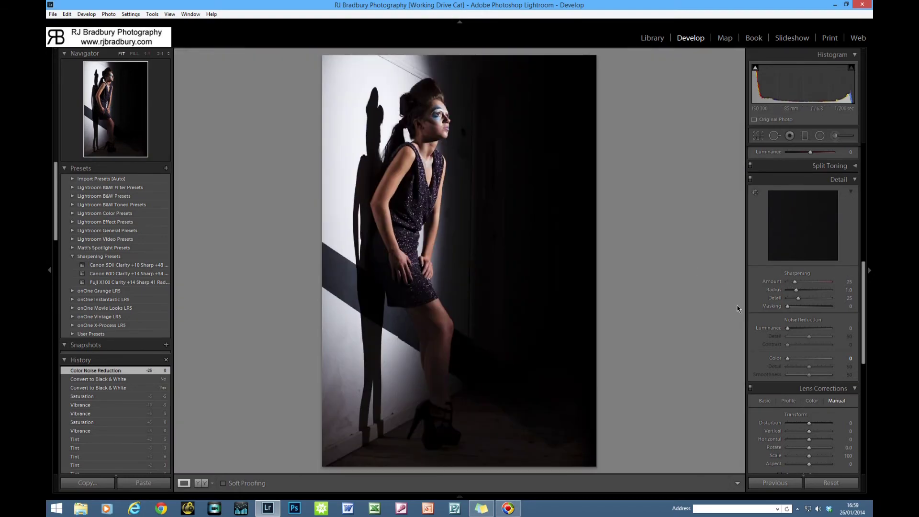
# - Set Color noise reduction to 24 and check the dress and arms at 1:1 magnification
pyautogui.moveTo(787, 360); pyautogui.dragTo(795, 360)
pyautogui.moveTo(796, 357); pyautogui.dragTo(797, 361)
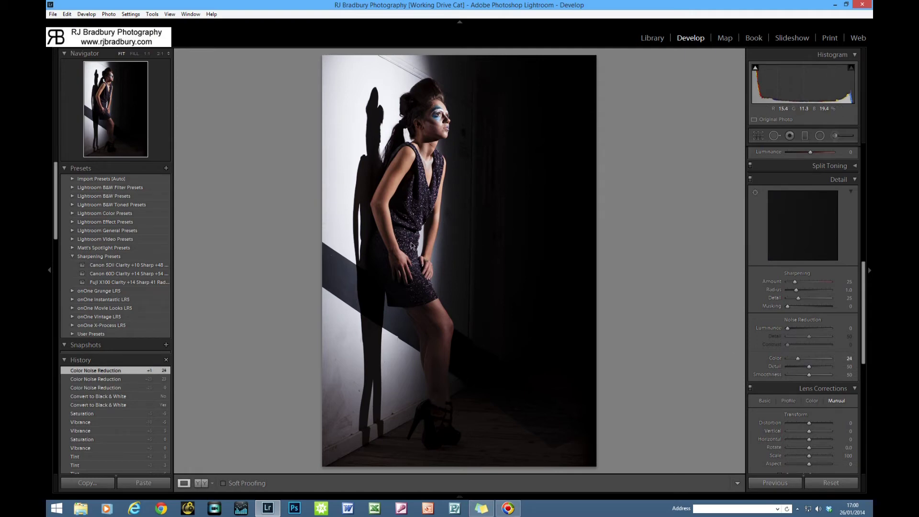
pyautogui.click(407, 229)
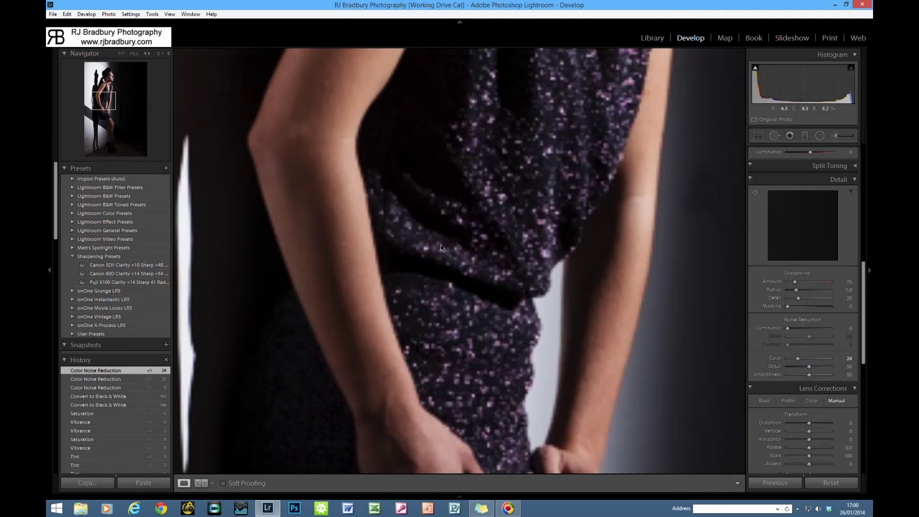
pyautogui.click(502, 227)
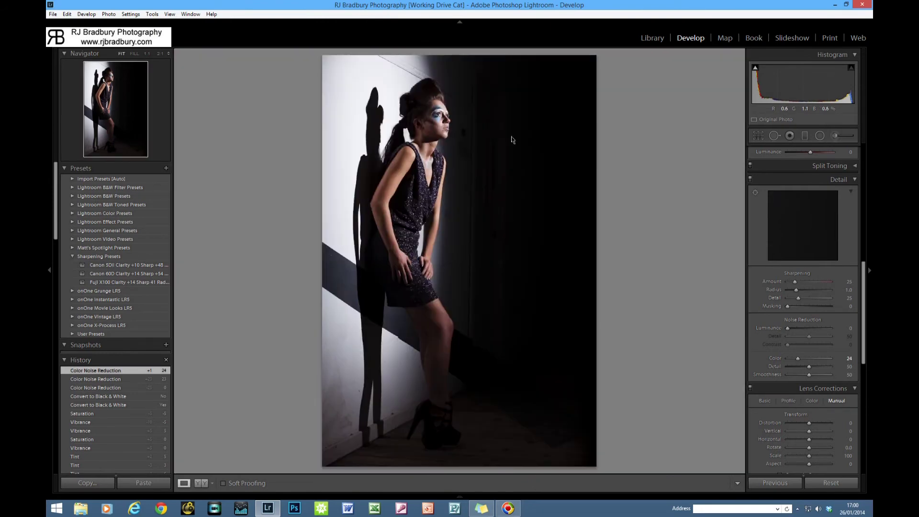
# - Look through the presets in the Import Presets [Auto] and onOne Grunge LR5 groups
pyautogui.click(80, 179)
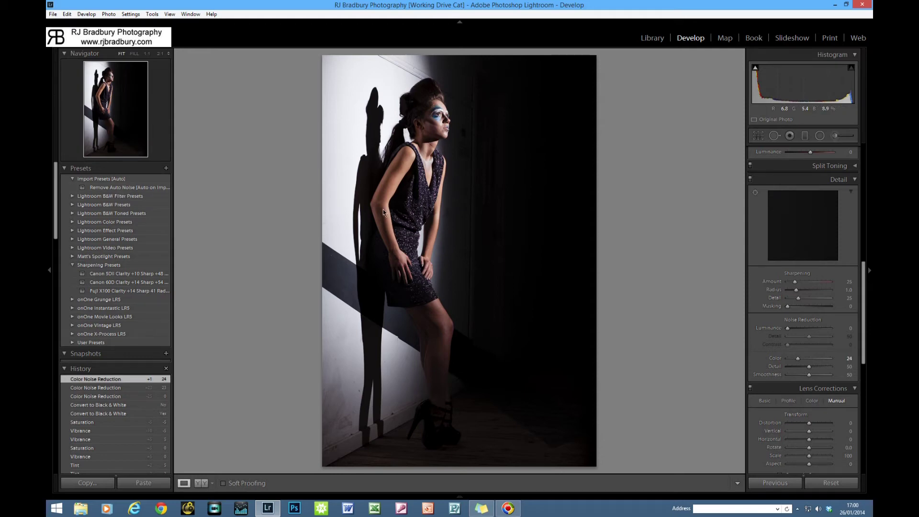
pyautogui.click(72, 180)
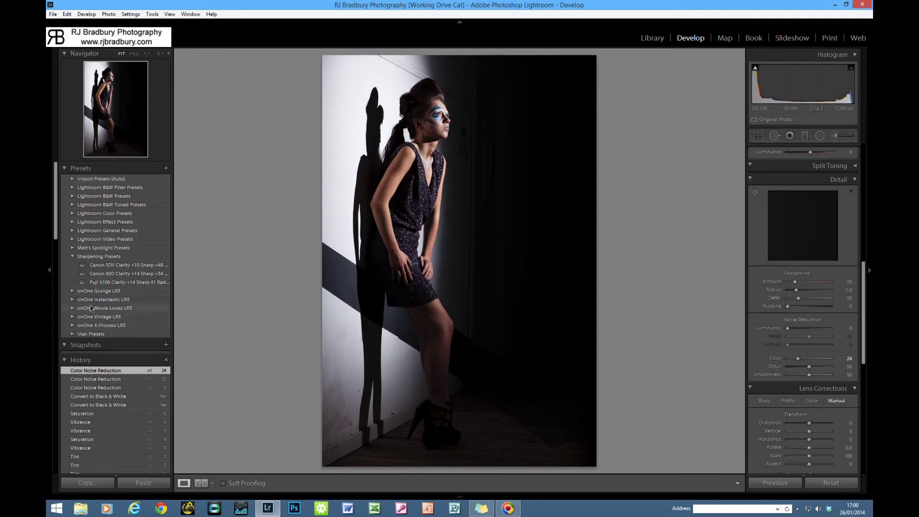
pyautogui.click(73, 292)
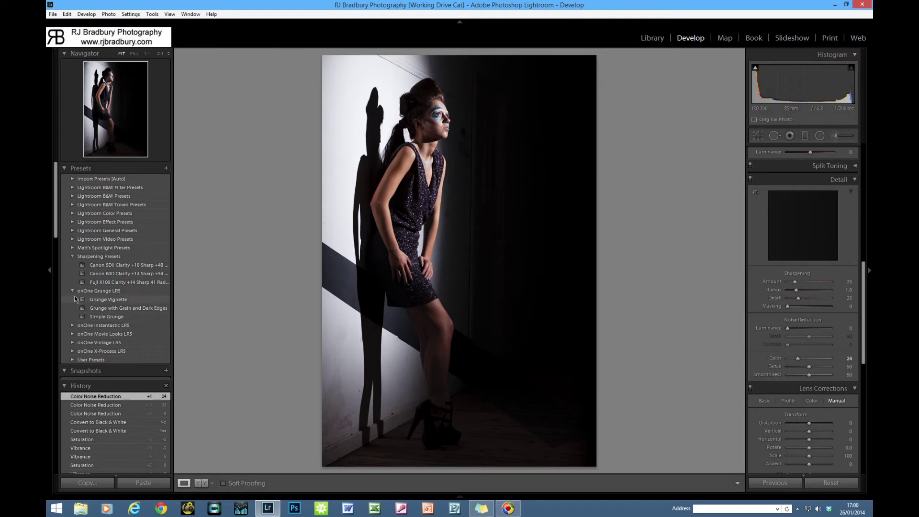
pyautogui.click(74, 292)
pyautogui.click(73, 291)
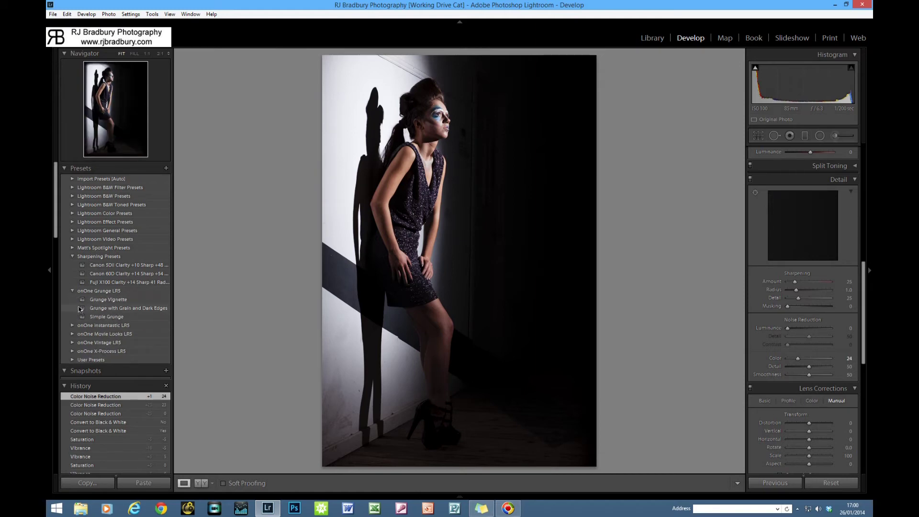
pyautogui.click(72, 292)
# - Try the 1975 and Pop Flash presets from the onOne Instantastic LR5 group, undoing each one
pyautogui.click(72, 300)
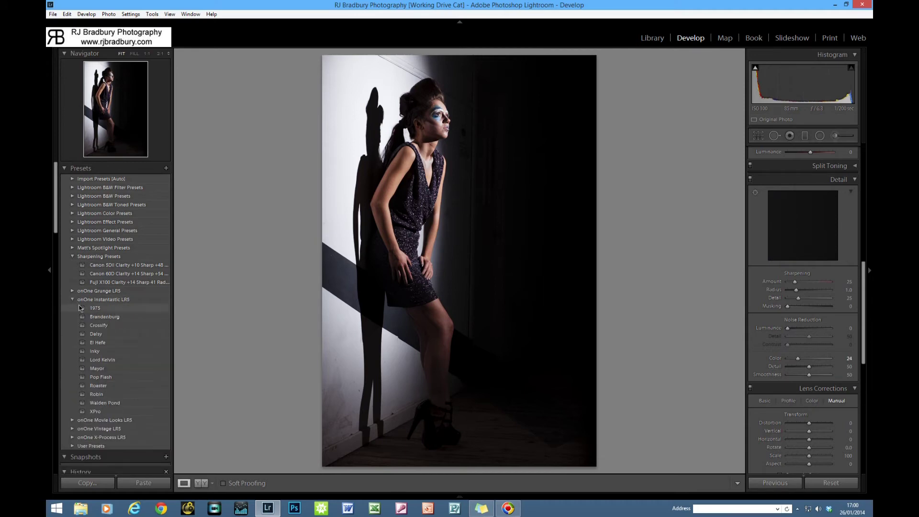
pyautogui.click(95, 308)
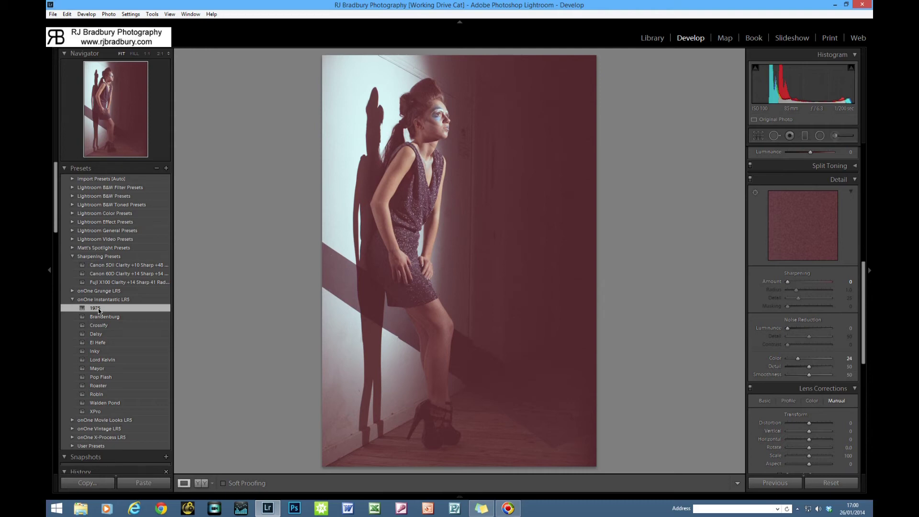
pyautogui.hotkey('ctrl', 'z')
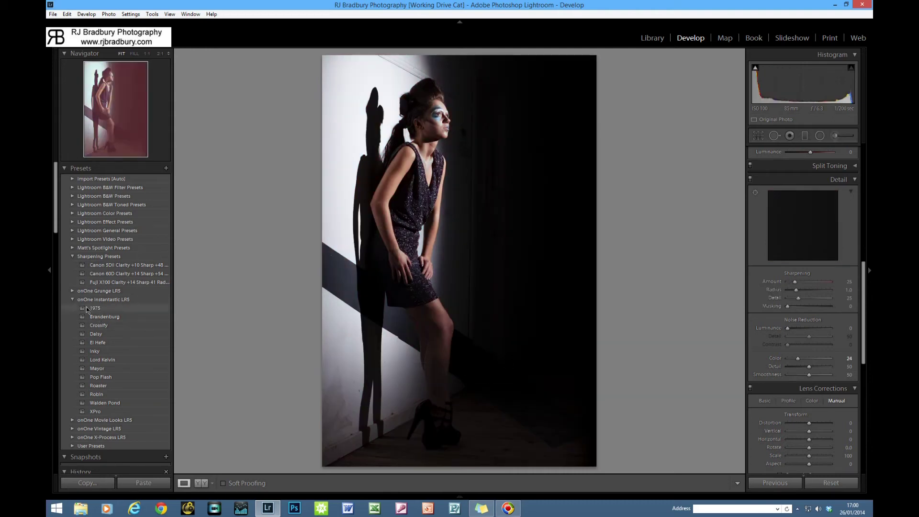
pyautogui.click(100, 378)
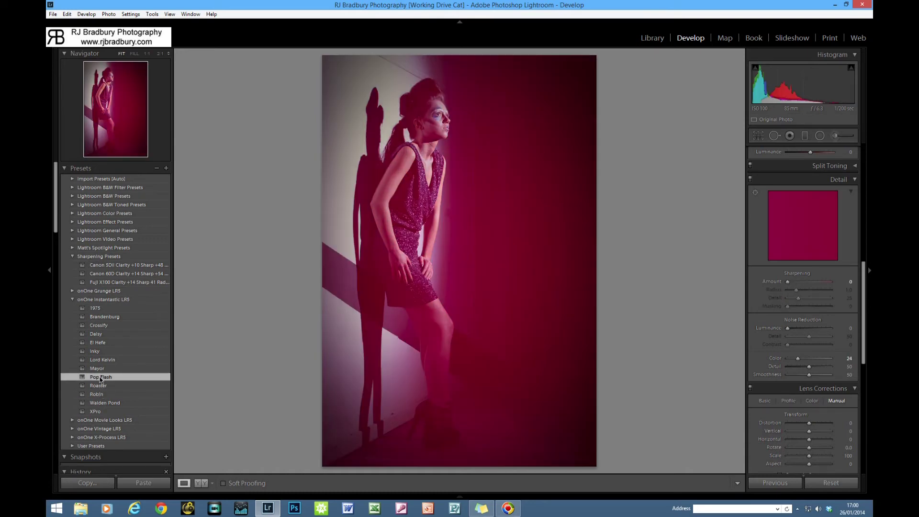
pyautogui.hotkey('ctrl', 'z')
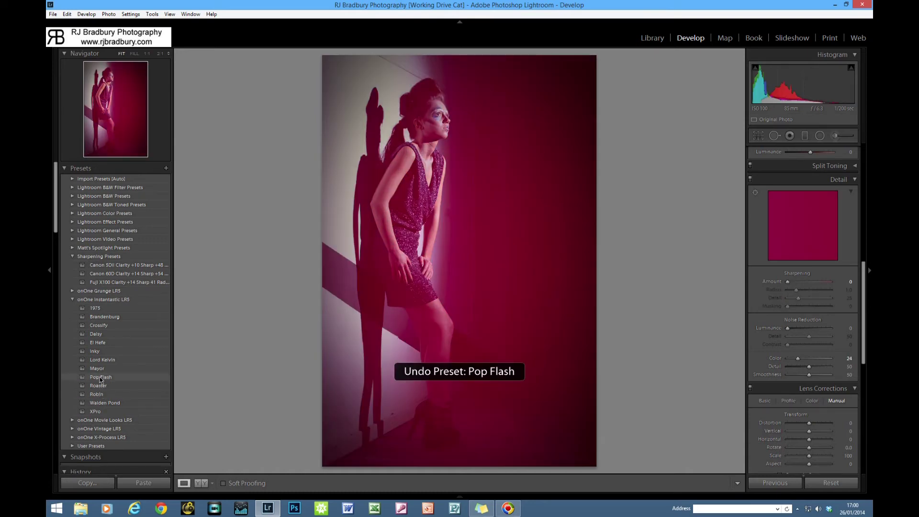
pyautogui.click(72, 299)
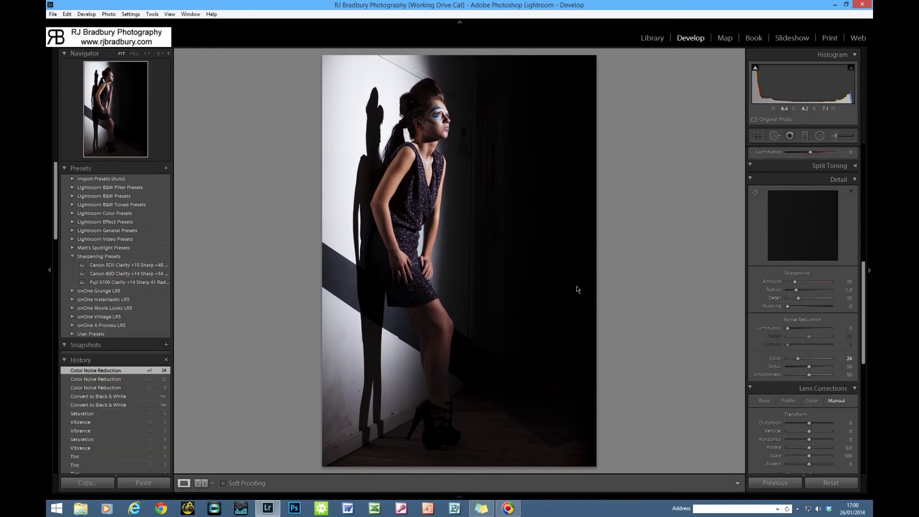
# - Set Blacks to -12 and check the dark shoes at 1:1 magnification before returning to the fitted view
pyautogui.scroll(10, 820, 312)
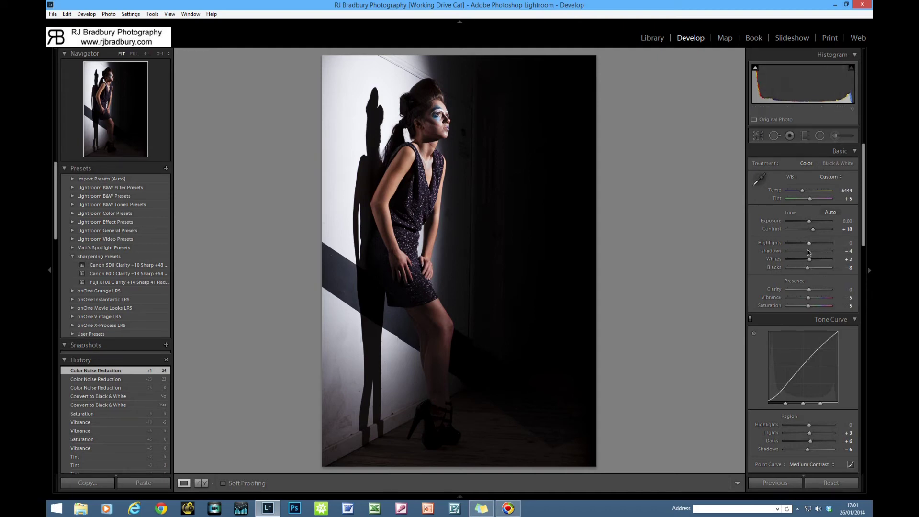
pyautogui.scroll(-3, 808, 258)
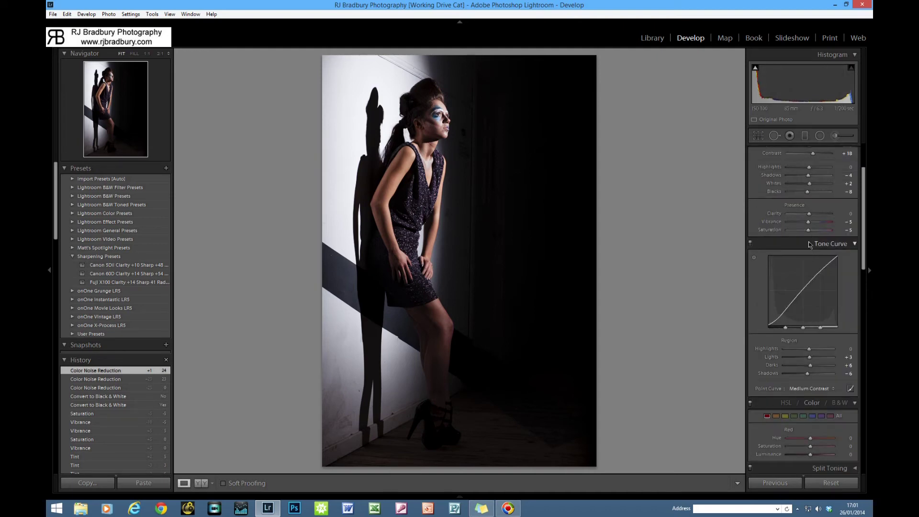
pyautogui.scroll(3, 819, 325)
pyautogui.moveTo(807, 268); pyautogui.dragTo(809, 272)
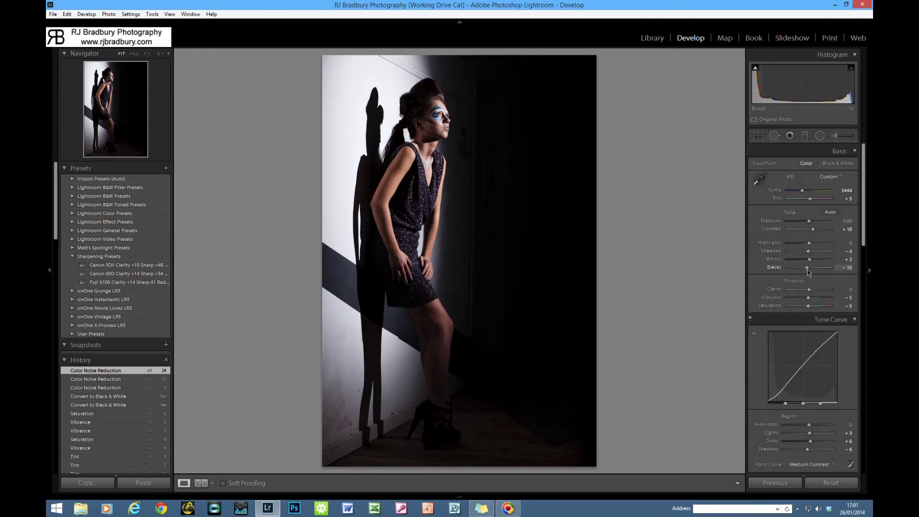
pyautogui.moveTo(808, 271); pyautogui.dragTo(808, 271)
pyautogui.click(441, 430)
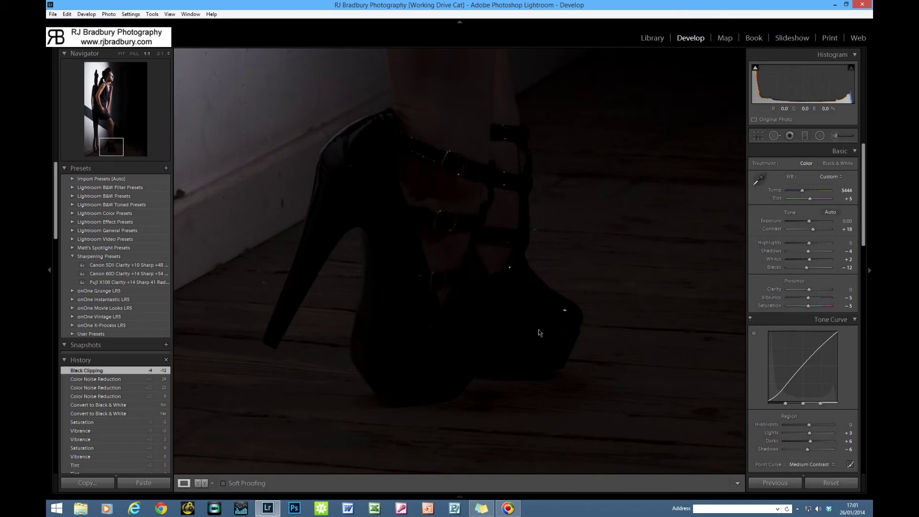
pyautogui.click(460, 236)
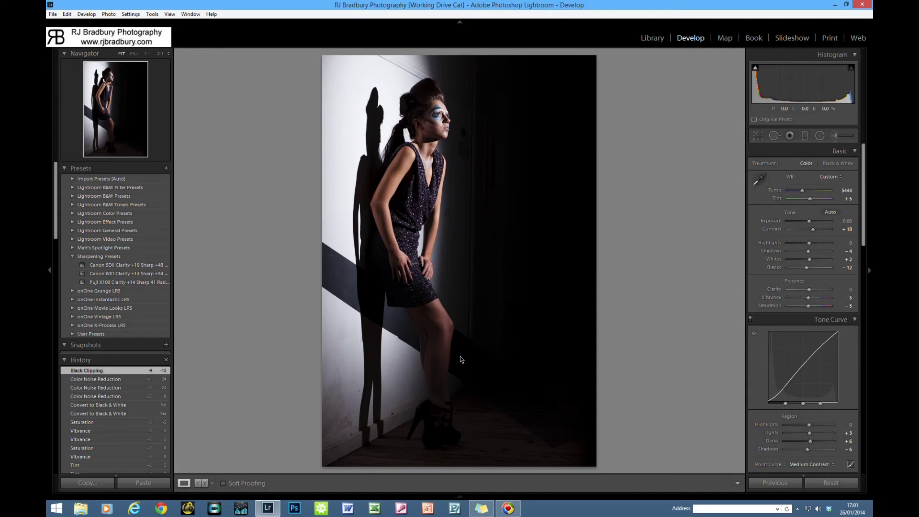
# - Heal a mark on the dark background beside the model's arm with a size 77 spot, then check the dress and hands up close
pyautogui.scroll(-6, 817, 303)
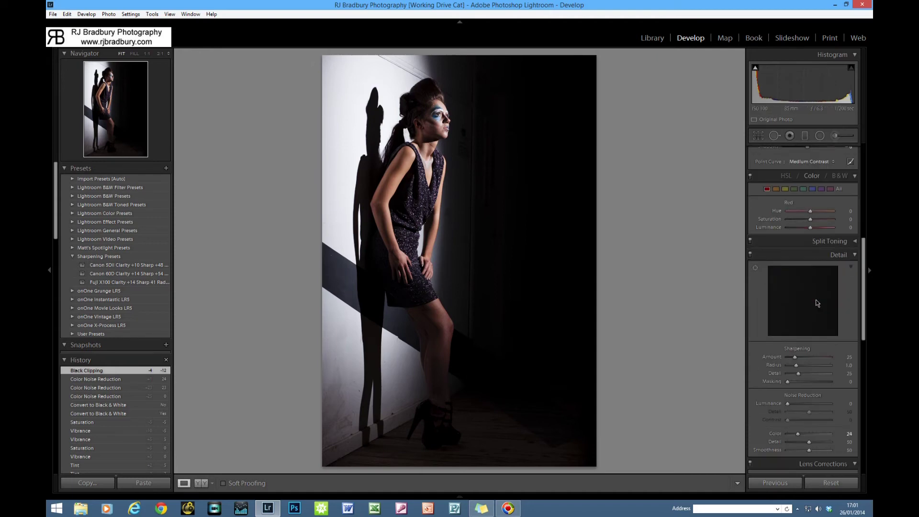
pyautogui.scroll(6, 817, 303)
pyautogui.click(774, 135)
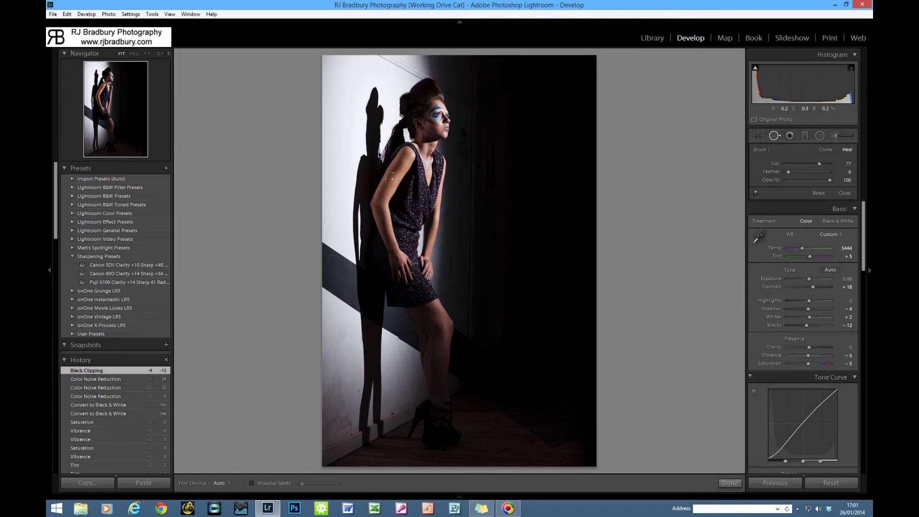
pyautogui.press('z')
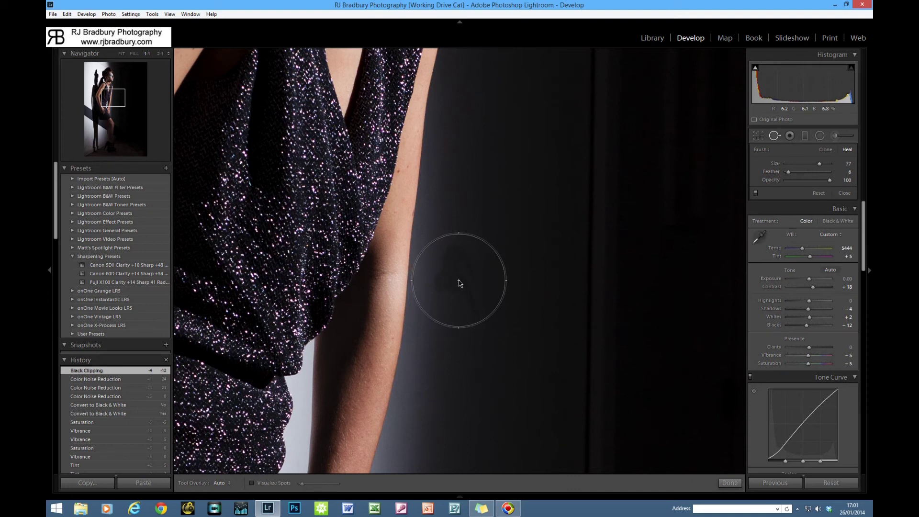
pyautogui.click(459, 282)
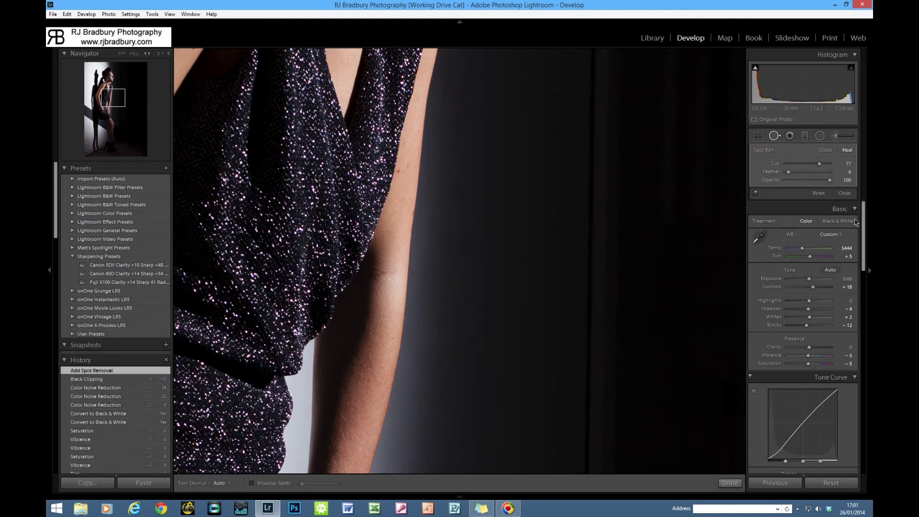
pyautogui.click(730, 484)
pyautogui.click(465, 260)
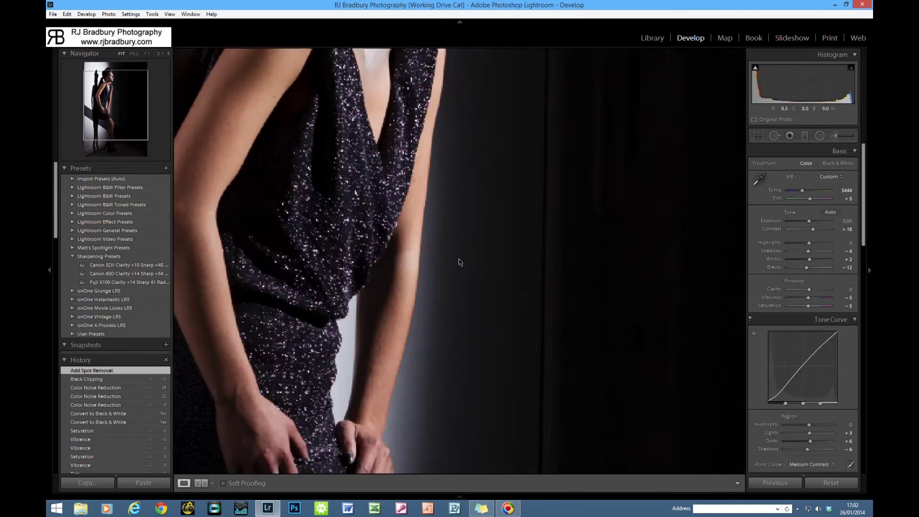
pyautogui.click(459, 258)
pyautogui.click(429, 260)
pyautogui.click(426, 261)
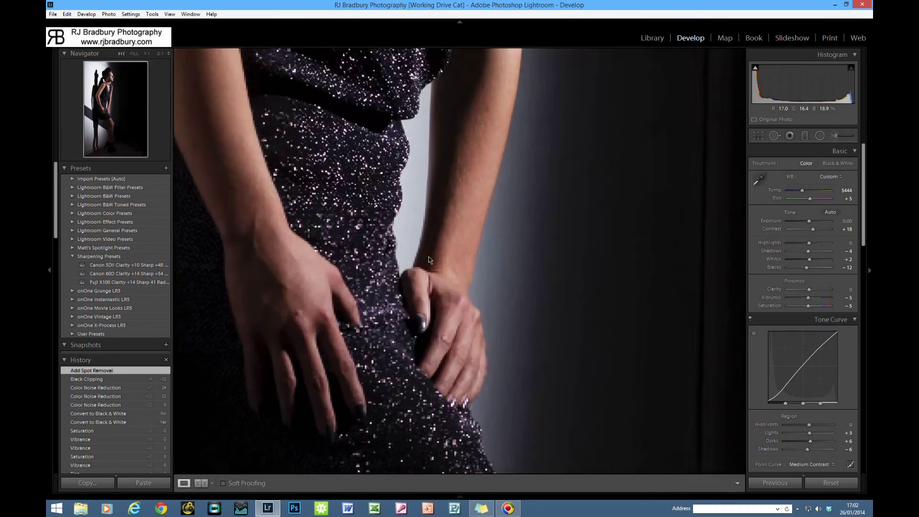
pyautogui.click(425, 263)
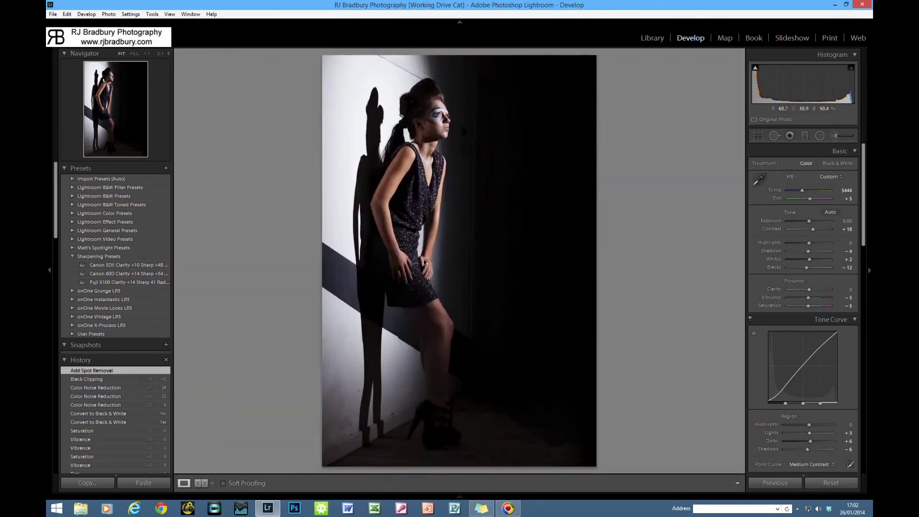
# - Heal a small mark near the upper end of the diagonal shadow on the wall with a size 13 spot at 1:1 magnification
pyautogui.click(774, 136)
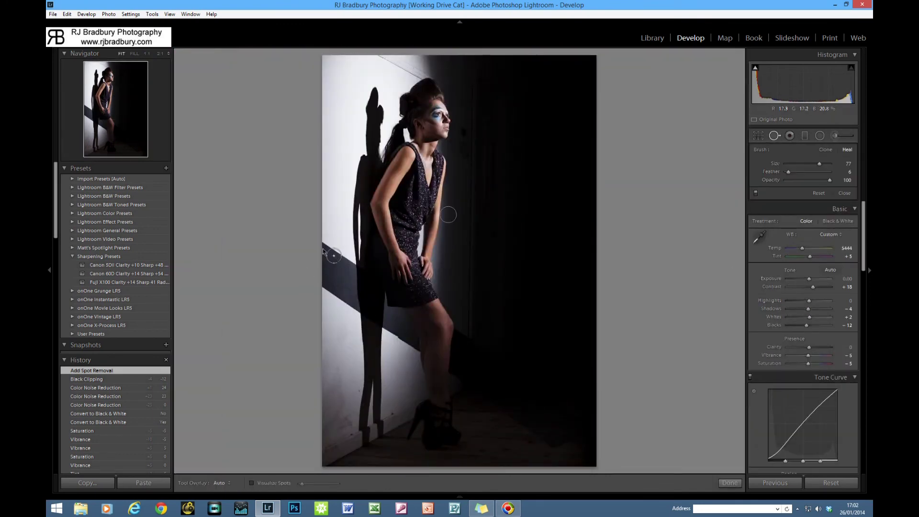
pyautogui.click(135, 53)
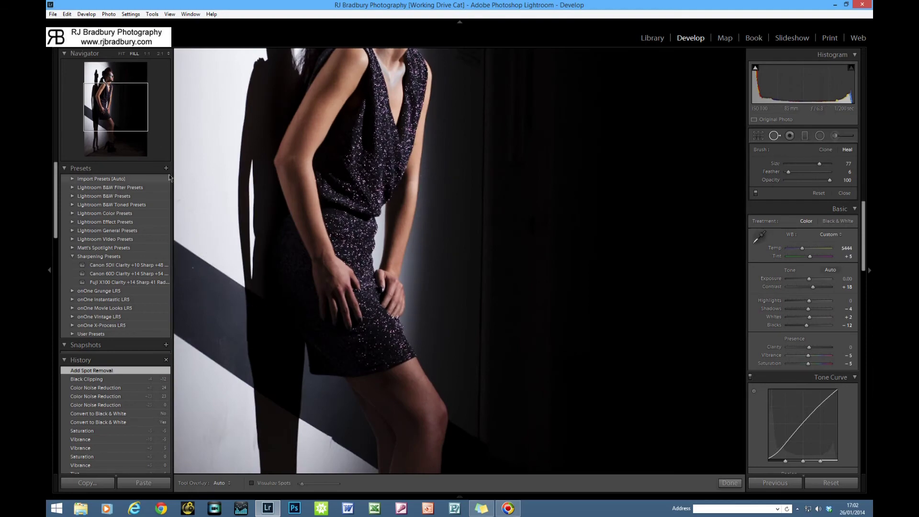
pyautogui.click(147, 53)
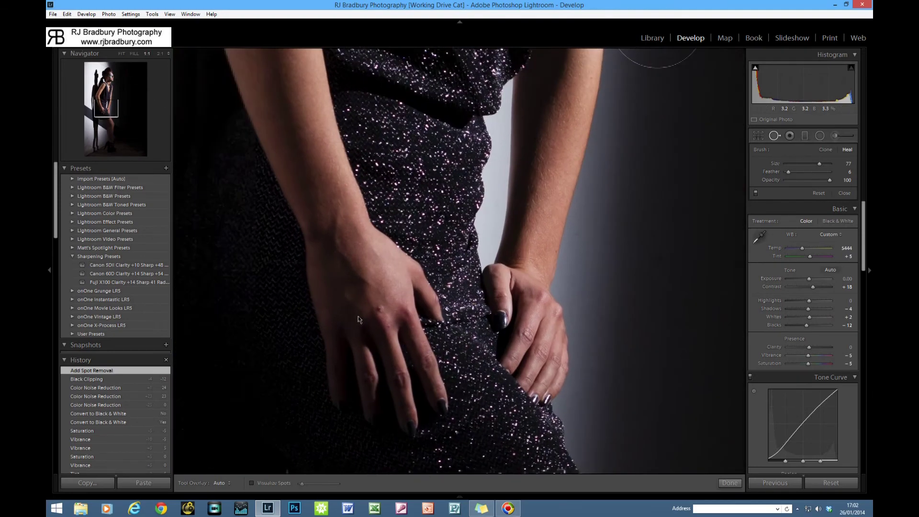
pyautogui.moveTo(360, 319)
pyautogui.mouseDown()
pyautogui.moveTo(503, 261)
pyautogui.moveTo(416, 269)
pyautogui.mouseUp()
pyautogui.scroll(-4, 427, 279)
pyautogui.scroll(-10, 418, 275)
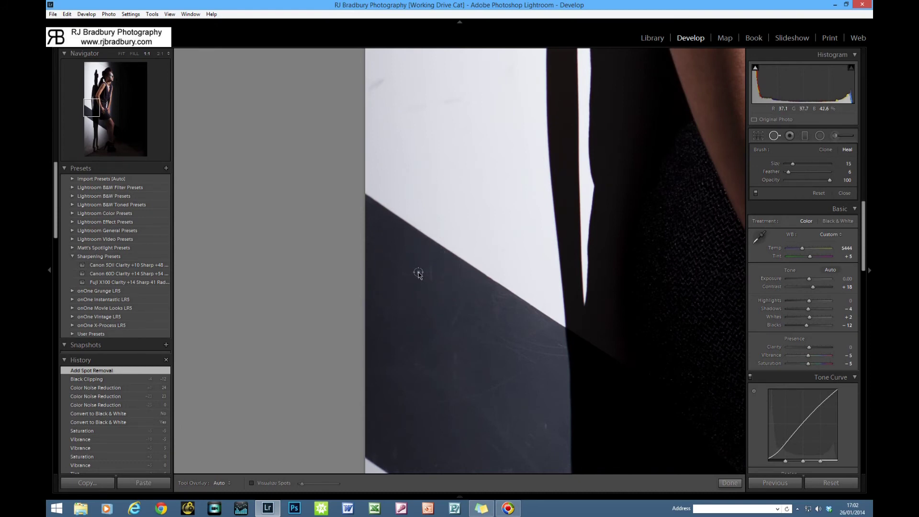
pyautogui.click(418, 273)
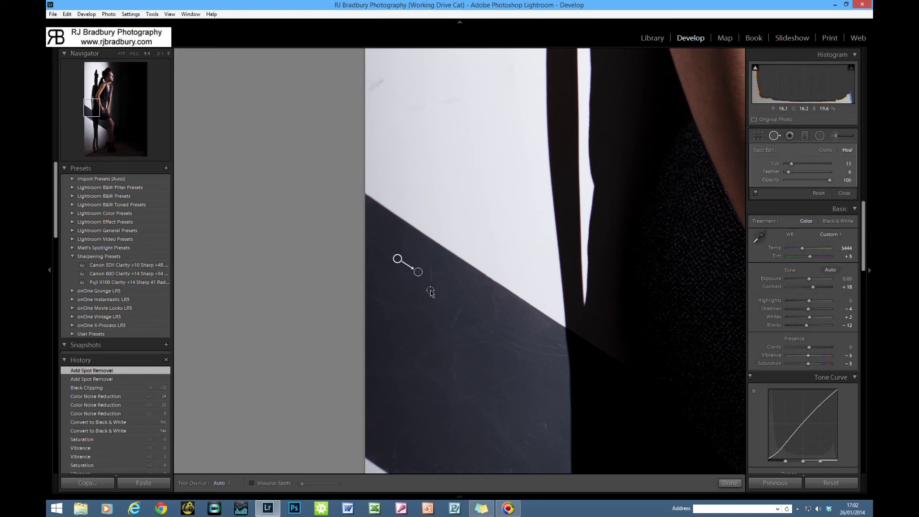
# - Heal another small mark in the diagonal wall shadow, close to the edge of the model's silhouette
pyautogui.moveTo(476, 396); pyautogui.dragTo(495, 302)
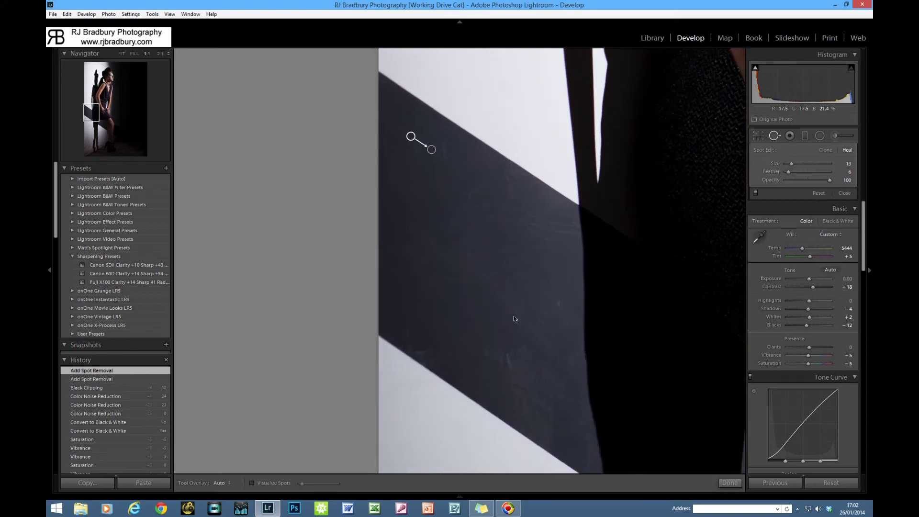
pyautogui.moveTo(581, 307); pyautogui.dragTo(540, 279)
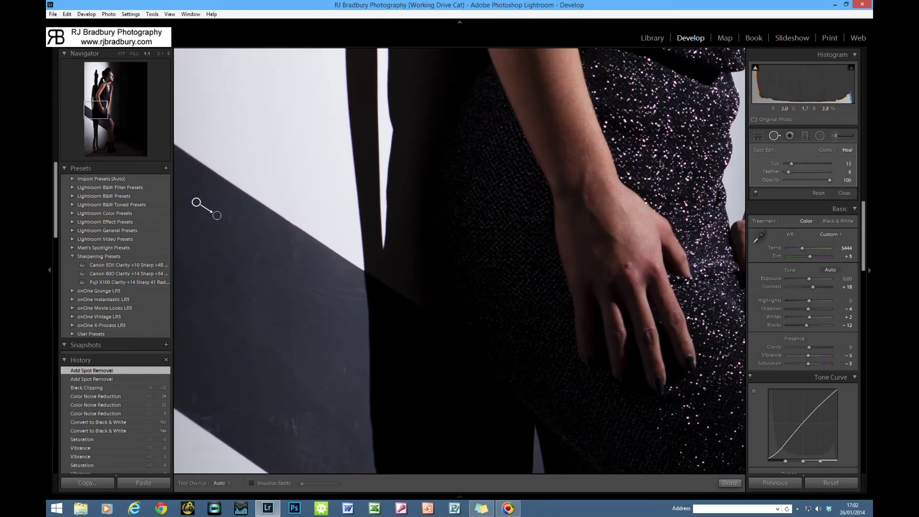
pyautogui.moveTo(635, 189); pyautogui.dragTo(385, 155)
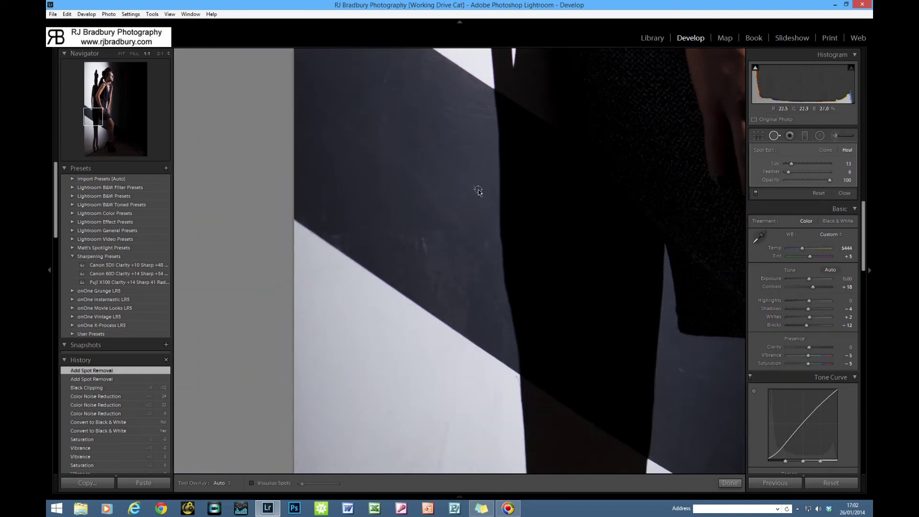
pyautogui.click(478, 191)
# - Heal four small marks on the lit lower wall beside the silhouette's legs, ending with size 18 spots
pyautogui.moveTo(538, 314); pyautogui.dragTo(475, 148)
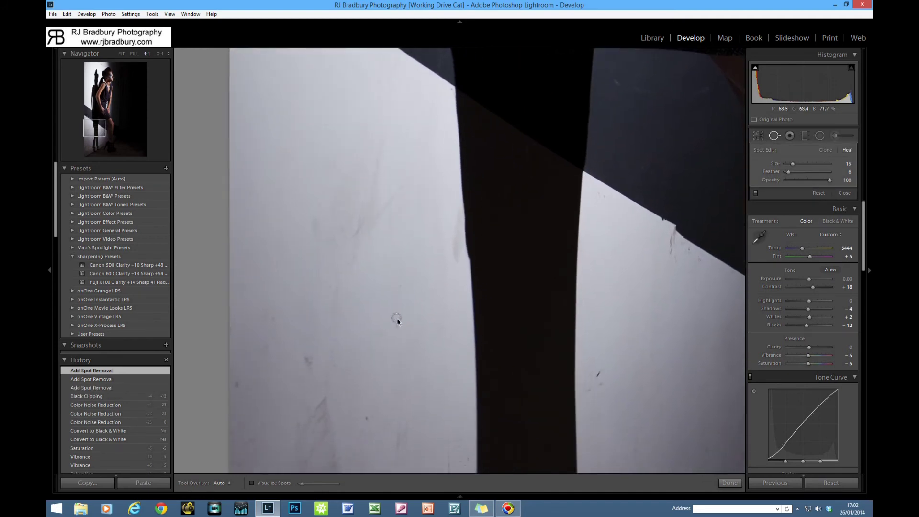
pyautogui.click(397, 328)
pyautogui.click(400, 286)
pyautogui.moveTo(394, 283); pyautogui.dragTo(358, 179)
pyautogui.click(368, 295)
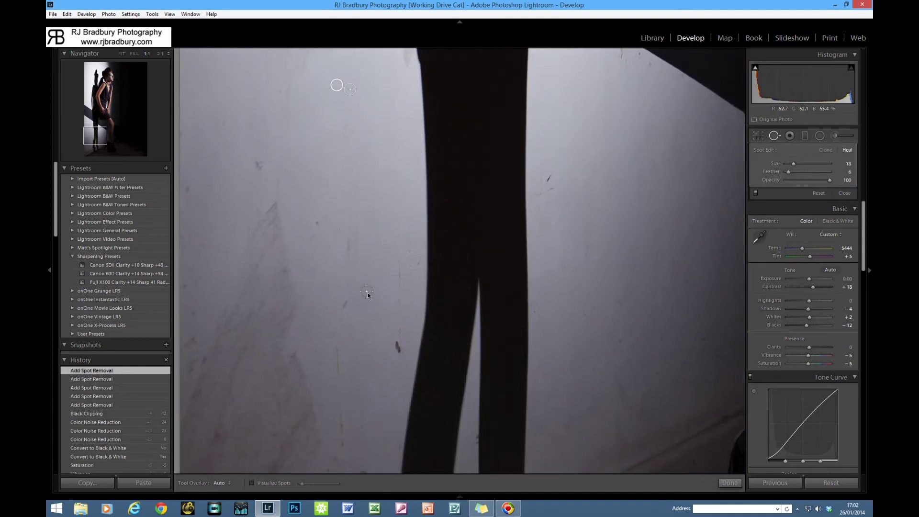
pyautogui.click(316, 223)
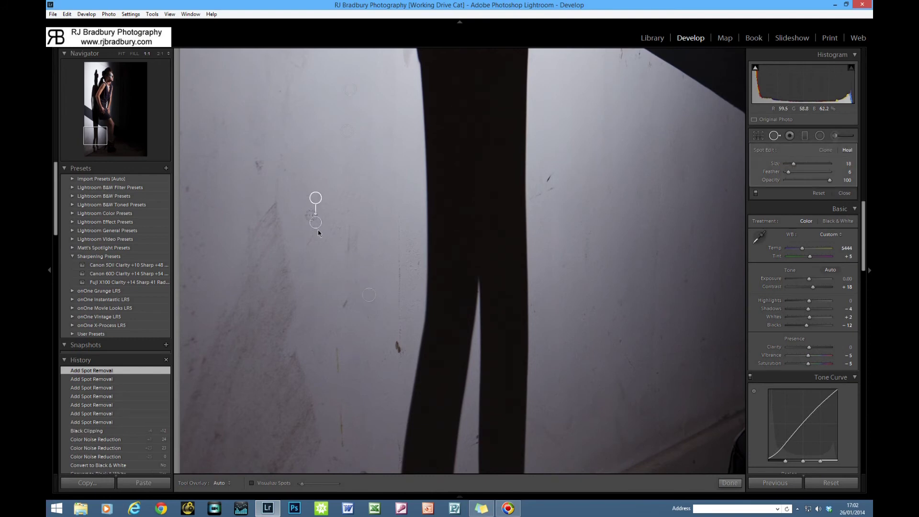
# - Heal the dark marks on either side of the silhouette's legs, using a size 31 spot on the brown one and repositioning its source
pyautogui.scroll(4, 553, 170)
pyautogui.click(550, 177)
pyautogui.click(397, 347)
pyautogui.scroll(3, 396, 345)
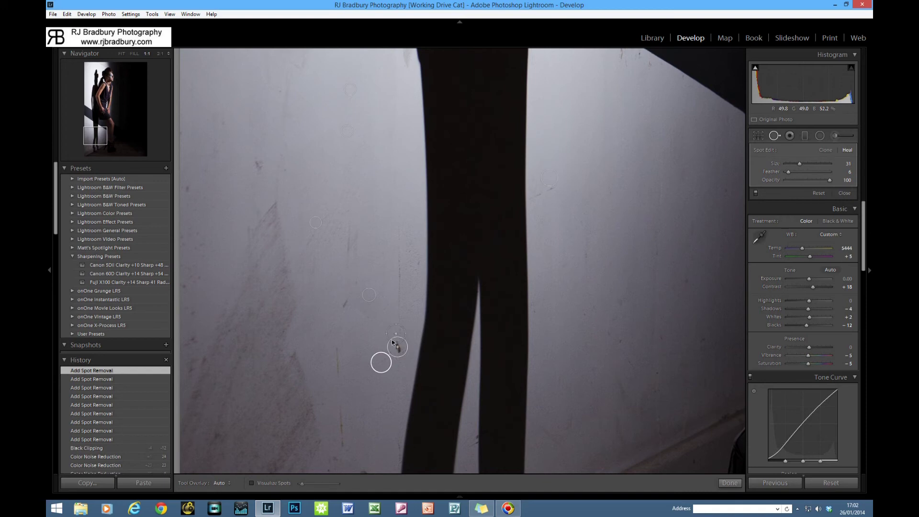
pyautogui.moveTo(381, 364); pyautogui.dragTo(378, 343)
# - Heal a small mark on the wooden floor beside the shoe's heel with a size 13 spot
pyautogui.scroll(-5, 373, 295)
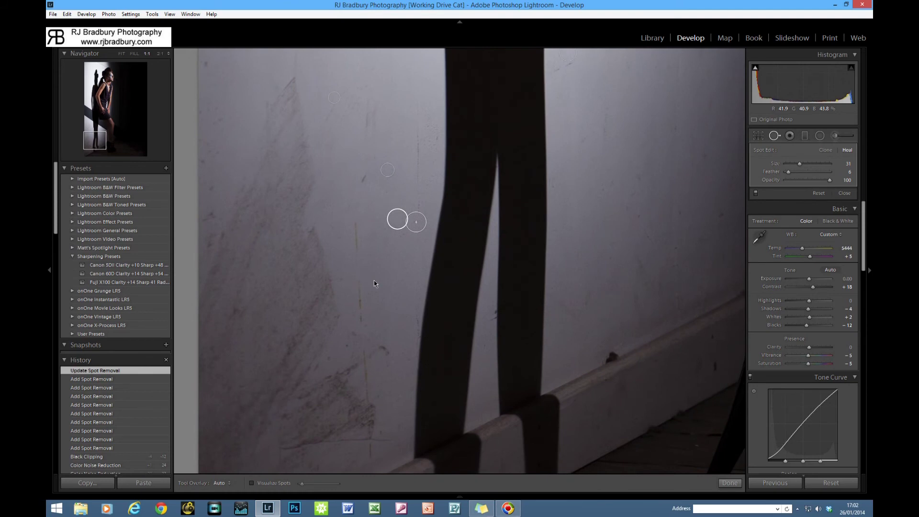
pyautogui.scroll(-5, 362, 279)
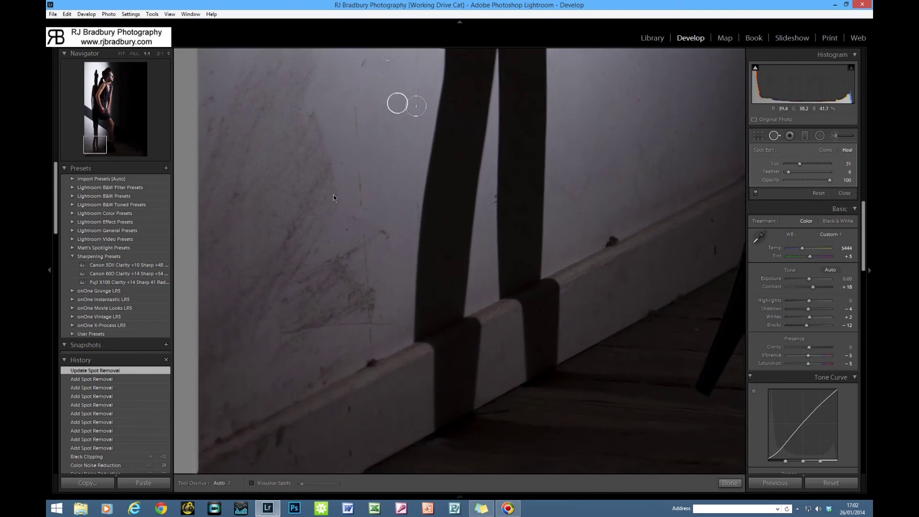
pyautogui.moveTo(699, 321); pyautogui.dragTo(664, 336)
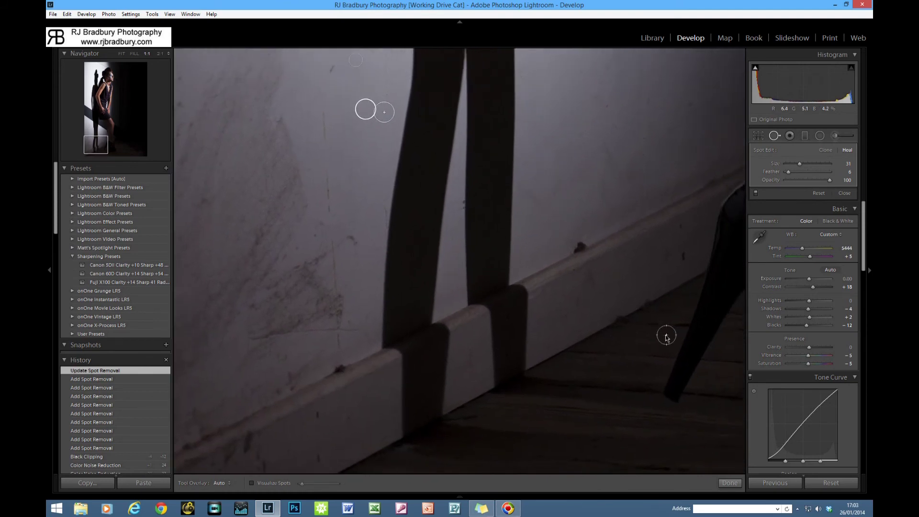
pyautogui.scroll(-6, 664, 336)
pyautogui.click(665, 335)
# - Examine the skirting board, floor, shoes, legs and dress hem for remaining marks at 1:1 magnification
pyautogui.moveTo(476, 336); pyautogui.dragTo(517, 138)
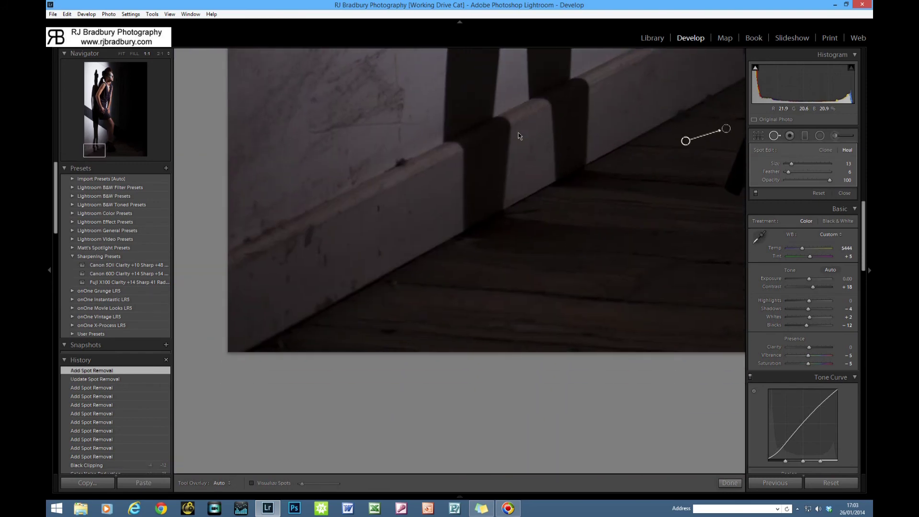
pyautogui.moveTo(599, 240); pyautogui.dragTo(412, 332)
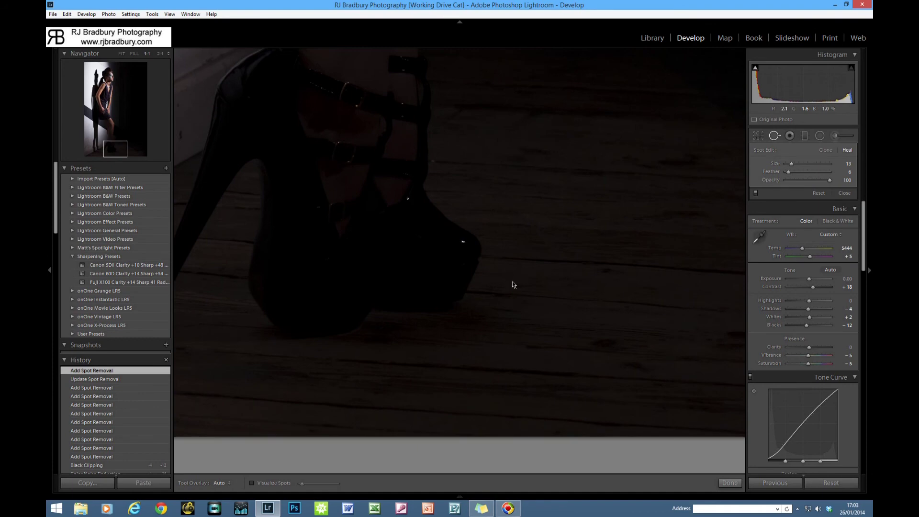
pyautogui.moveTo(512, 286); pyautogui.dragTo(531, 354)
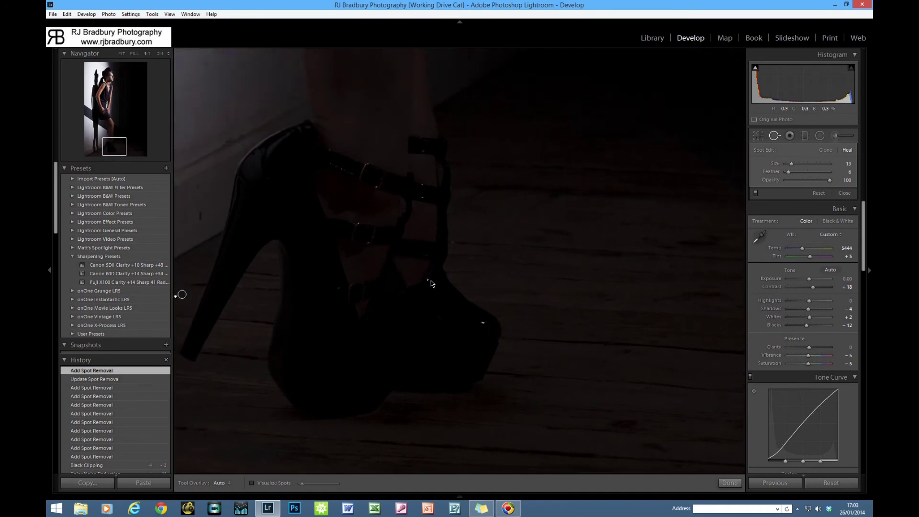
pyautogui.moveTo(412, 227); pyautogui.dragTo(473, 465)
pyautogui.moveTo(393, 248); pyautogui.dragTo(467, 397)
pyautogui.moveTo(311, 268); pyautogui.dragTo(447, 312)
pyautogui.moveTo(403, 288); pyautogui.dragTo(532, 359)
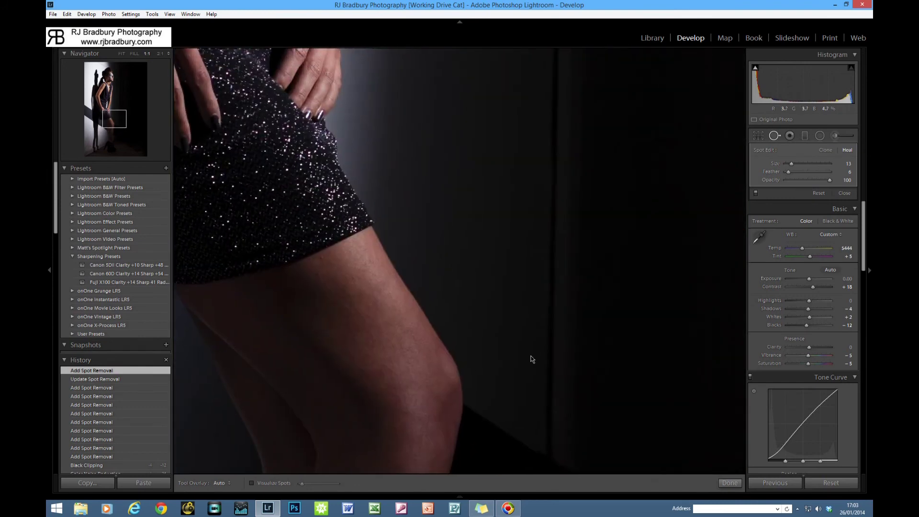
pyautogui.moveTo(491, 306); pyautogui.dragTo(593, 447)
# - Heal the blemish on the knuckle of the model's nearer hand with a size 18 spot and adjust its source on the hand
pyautogui.moveTo(335, 215); pyautogui.dragTo(383, 316)
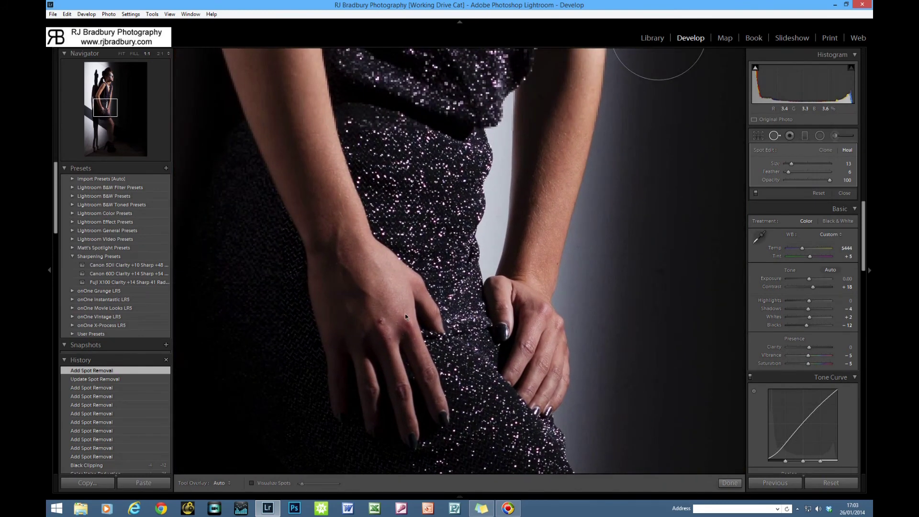
pyautogui.scroll(2, 381, 323)
pyautogui.click(381, 321)
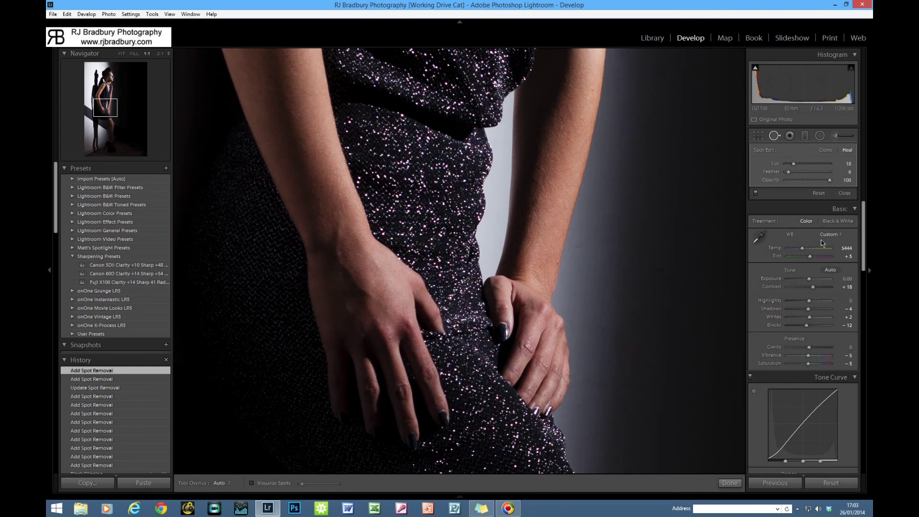
pyautogui.moveTo(376, 295); pyautogui.dragTo(382, 293)
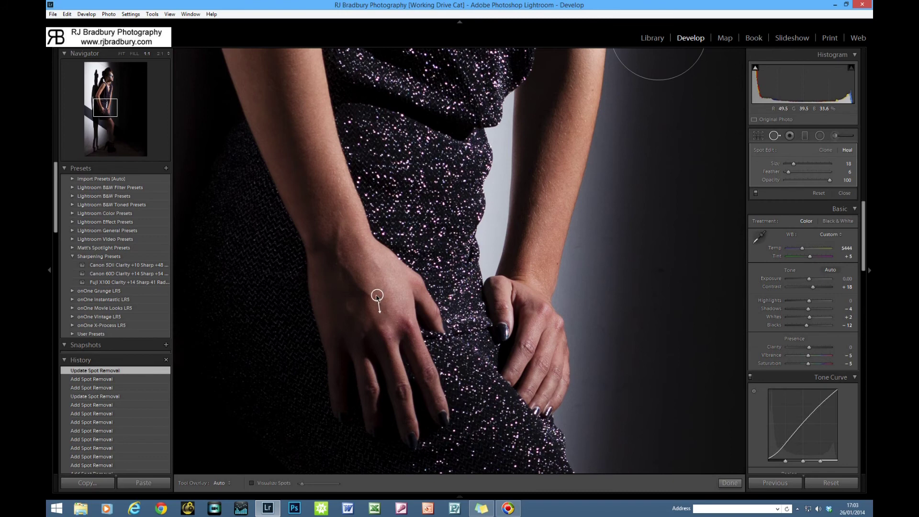
pyautogui.moveTo(375, 295); pyautogui.dragTo(376, 294)
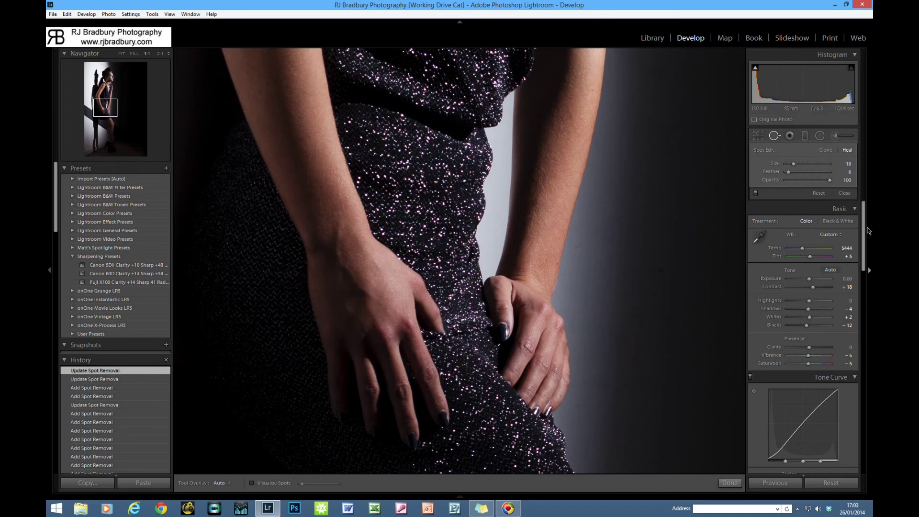
# - Examine the model's arms, neck and face for blemishes at 1:1 magnification, then view the upper body at Fill magnification
pyautogui.moveTo(376, 293); pyautogui.dragTo(420, 343)
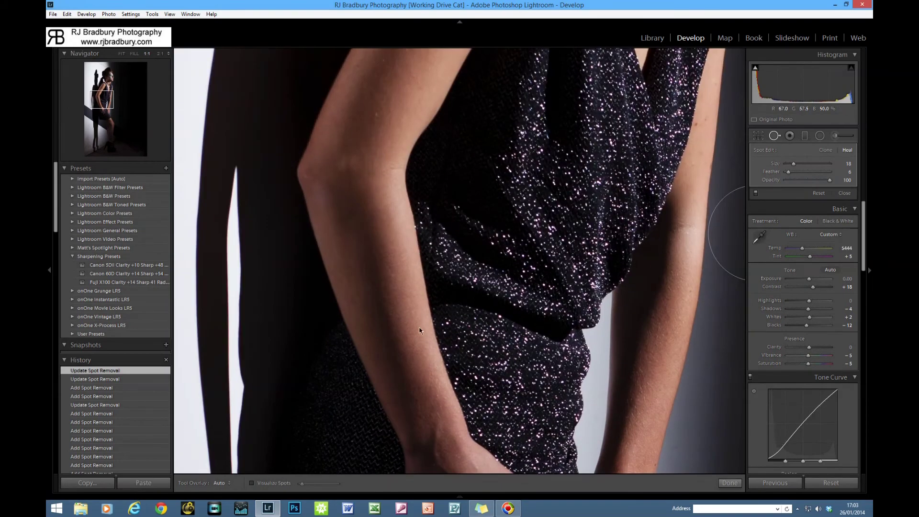
pyautogui.scroll(10, 385, 341)
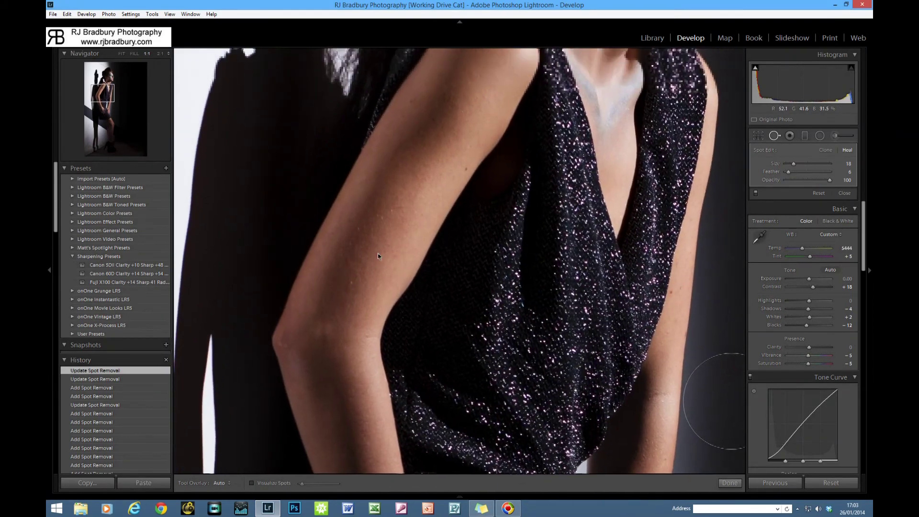
pyautogui.scroll(5, 389, 204)
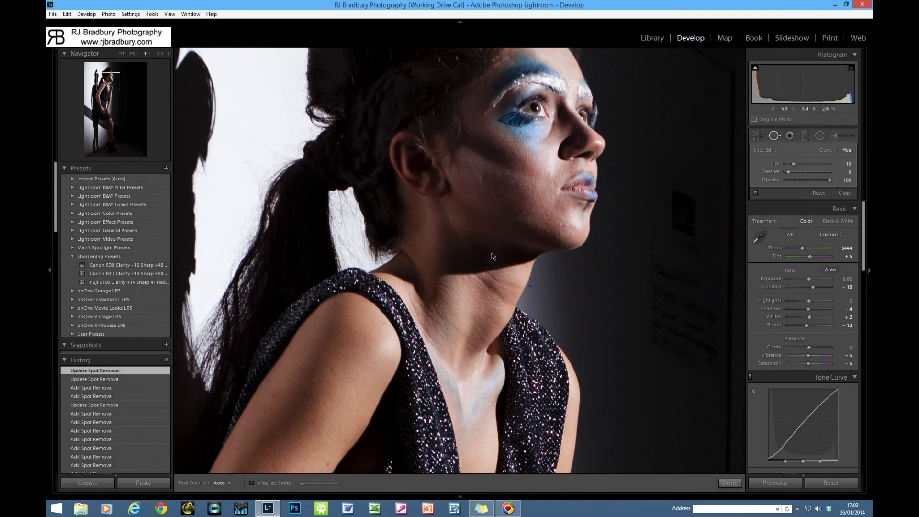
pyautogui.scroll(3, 524, 260)
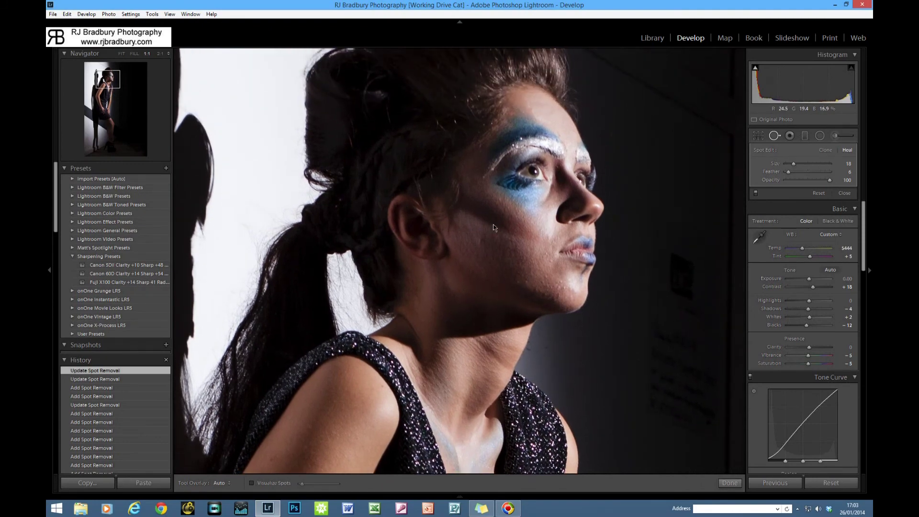
pyautogui.press('z')
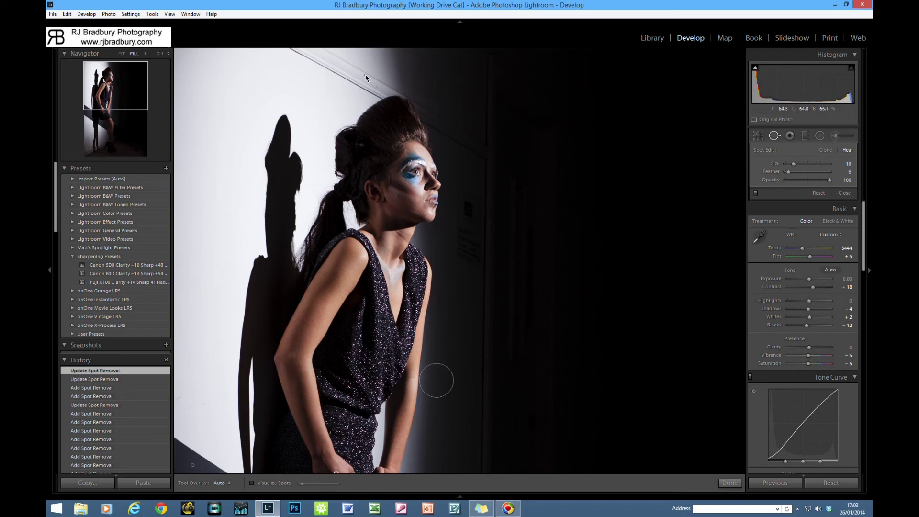
# - Heal two marks on the pale wall moulding above the model's hair with size 21 and size 13 spots, adjusting the larger spot's source
pyautogui.press('z')
pyautogui.scroll(3, 454, 266)
pyautogui.click(453, 264)
pyautogui.moveTo(516, 265); pyautogui.dragTo(430, 255)
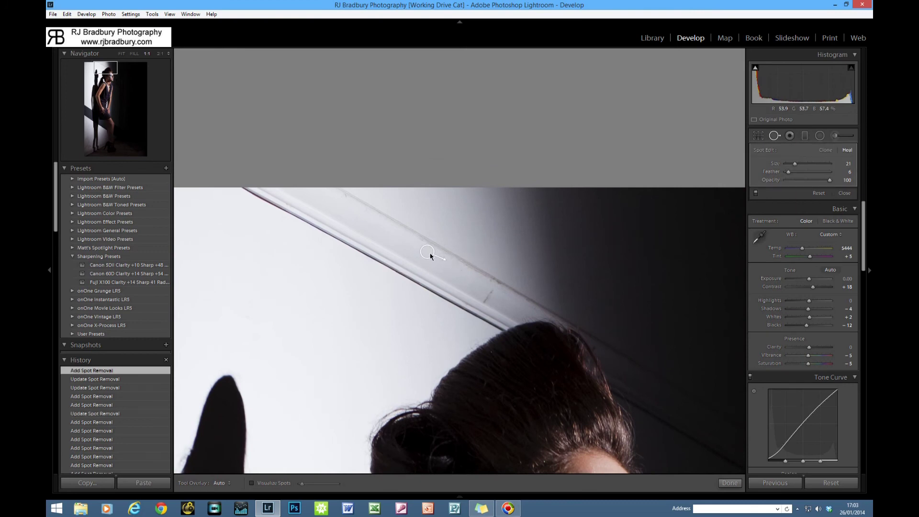
pyautogui.moveTo(430, 257); pyautogui.dragTo(431, 256)
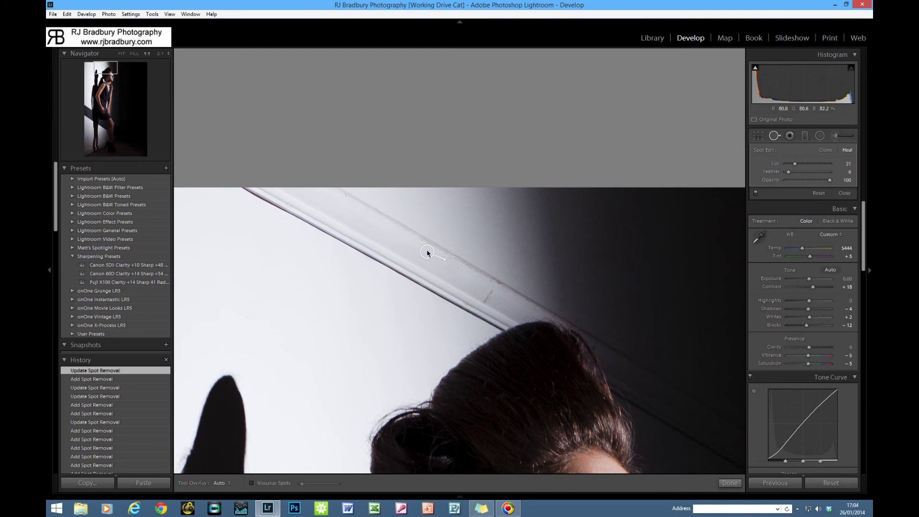
pyautogui.scroll(-4, 462, 269)
pyautogui.click(462, 271)
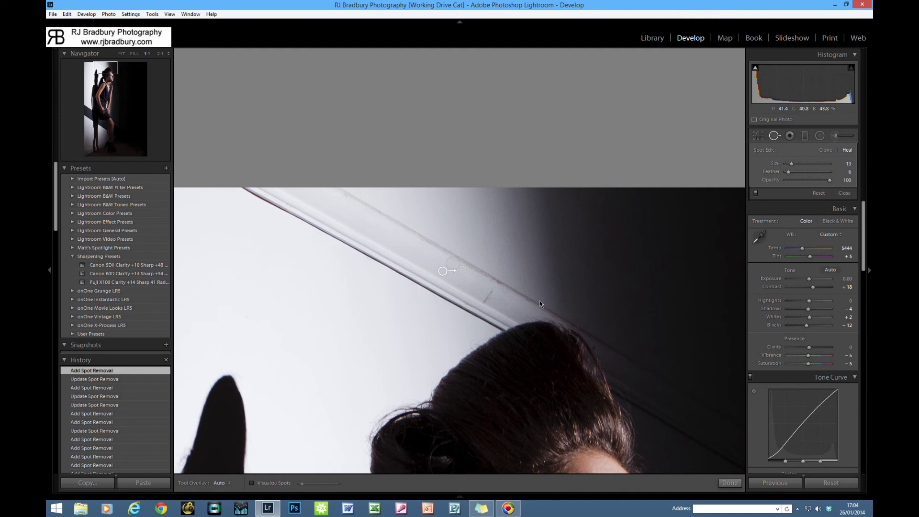
# - Heal a mark on the dark wall just in front of the model's neck with a size 15 spot
pyautogui.scroll(-5, 529, 297)
pyautogui.scroll(-6, 501, 300)
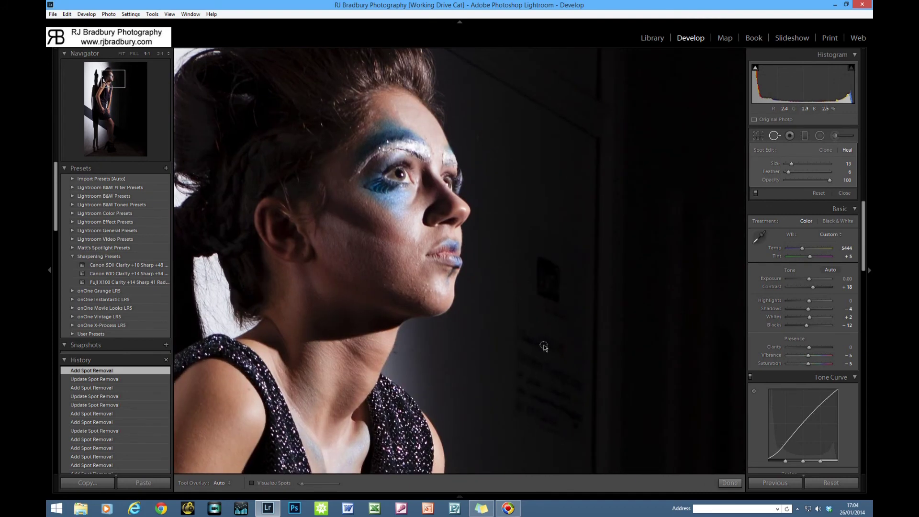
pyautogui.scroll(2, 413, 351)
pyautogui.click(413, 352)
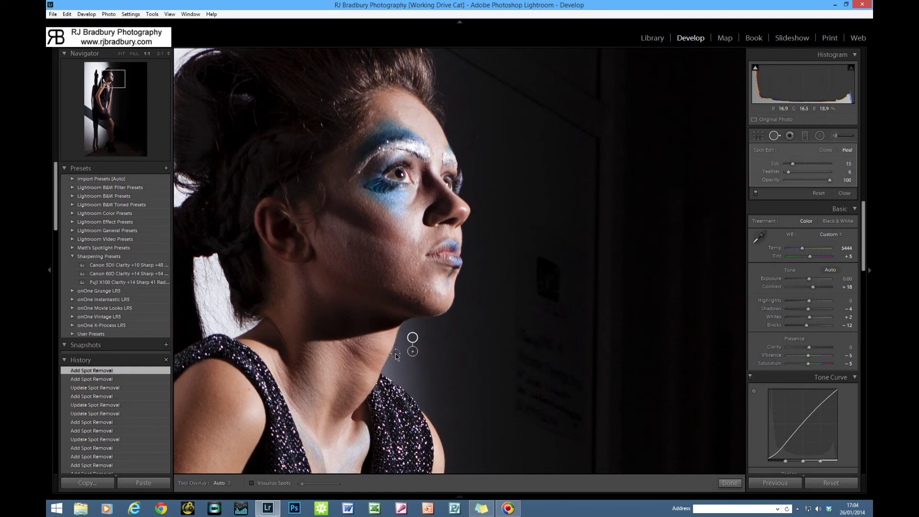
# - Heal two marks along the front edge of the neck with size 10 spots at 2:1 magnification and adjust their sources
pyautogui.click(160, 54)
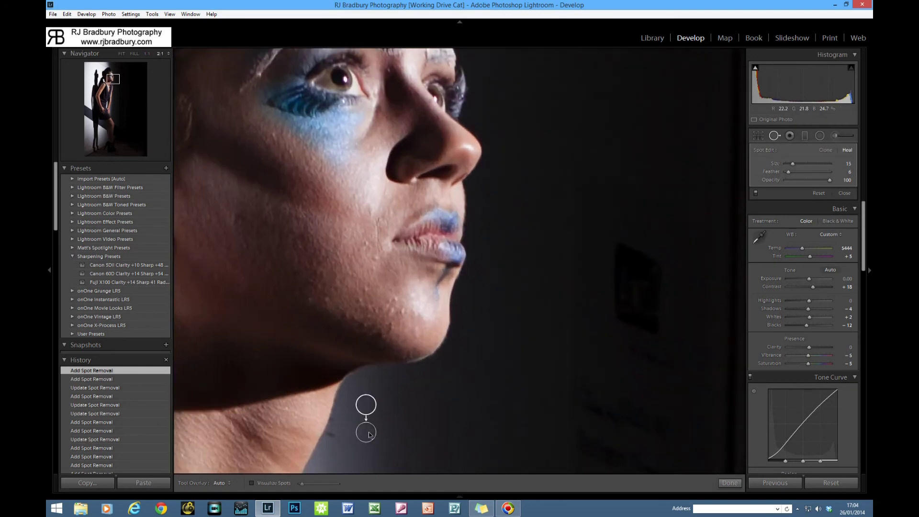
pyautogui.moveTo(354, 443); pyautogui.dragTo(371, 262)
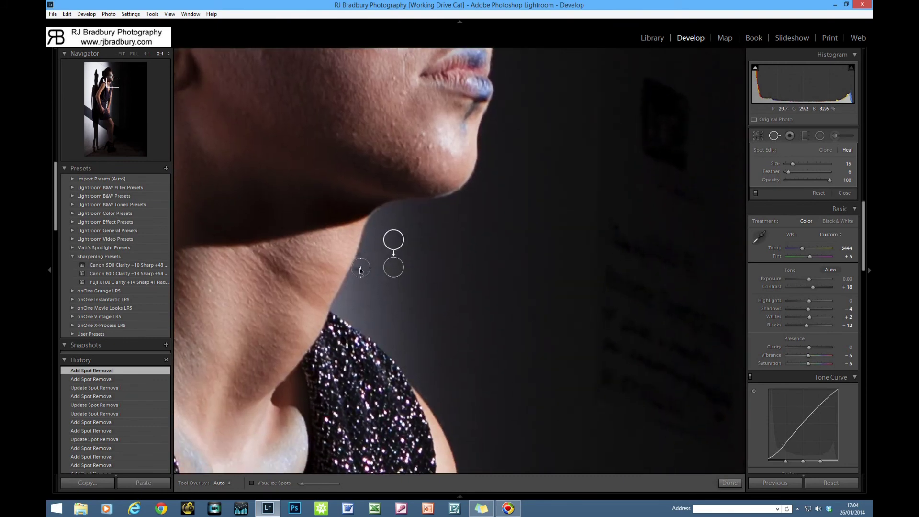
pyautogui.click(349, 290)
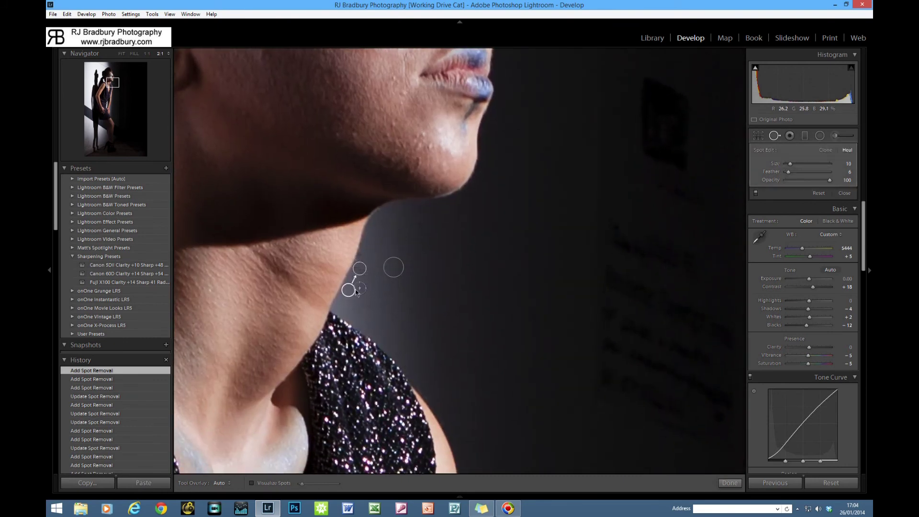
pyautogui.moveTo(359, 273); pyautogui.dragTo(360, 268)
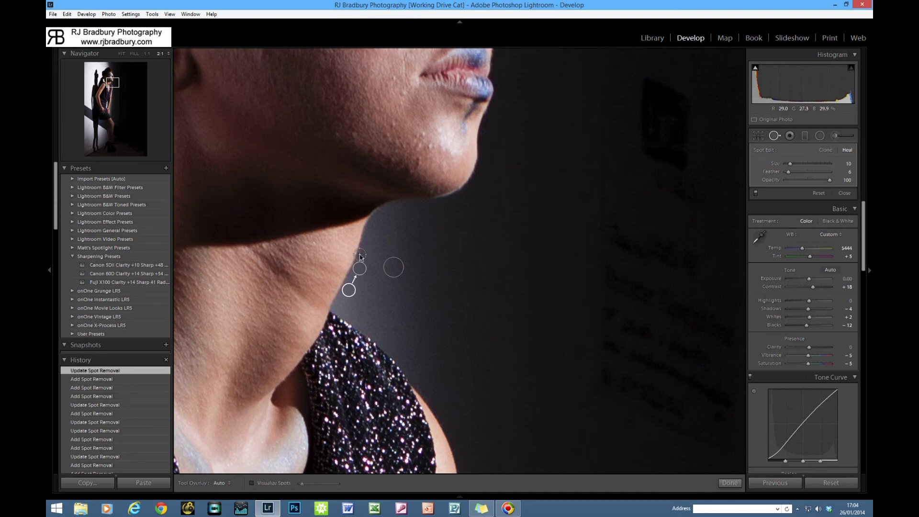
pyautogui.click(360, 255)
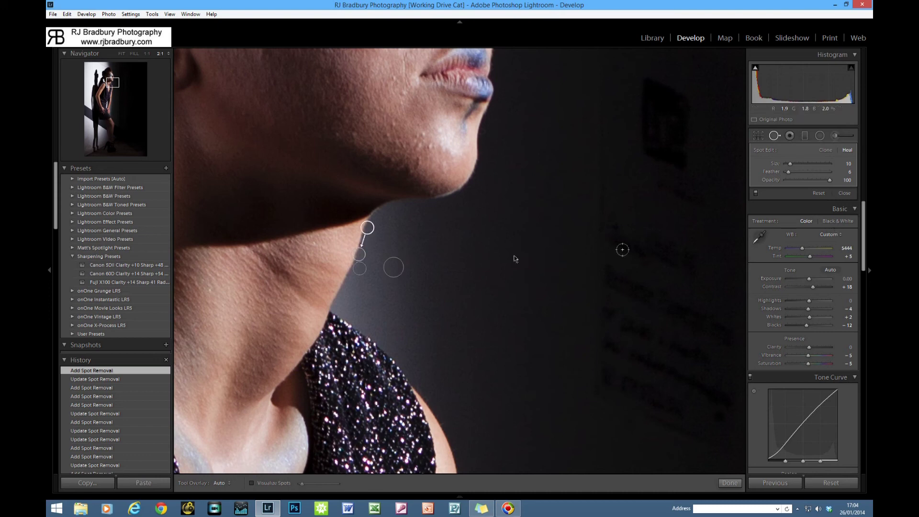
pyautogui.moveTo(365, 229); pyautogui.dragTo(366, 230)
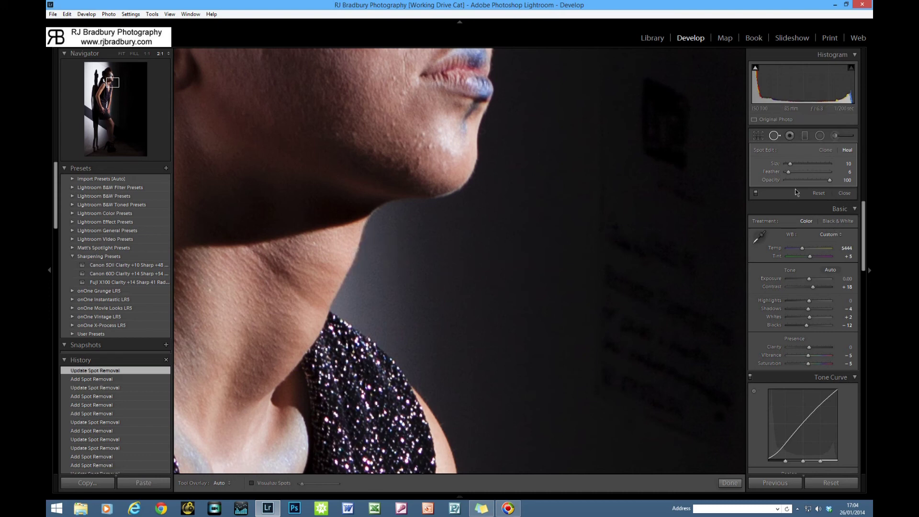
# - Examine the dark wall and faint notice in front of the model at 2:1, view the whole photo at Fit, and finish spot removal
pyautogui.moveTo(533, 375); pyautogui.dragTo(445, 390)
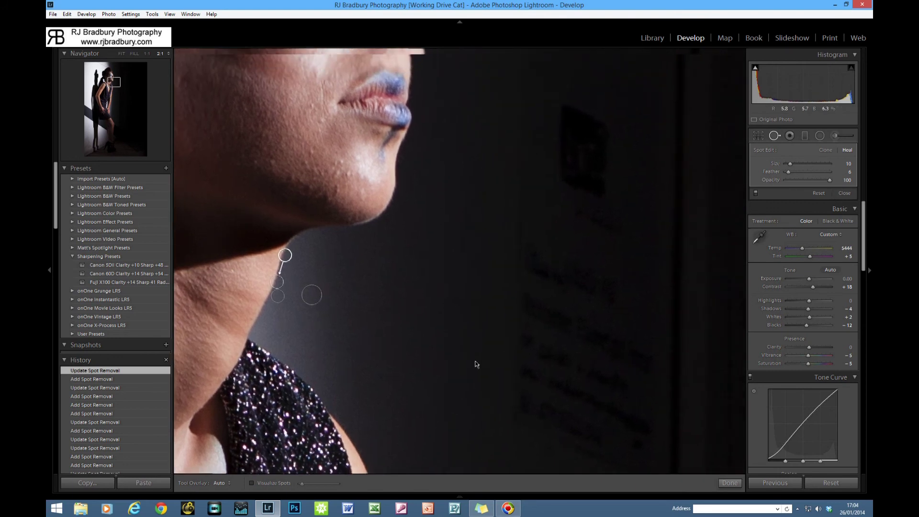
pyautogui.moveTo(570, 431); pyautogui.dragTo(416, 384)
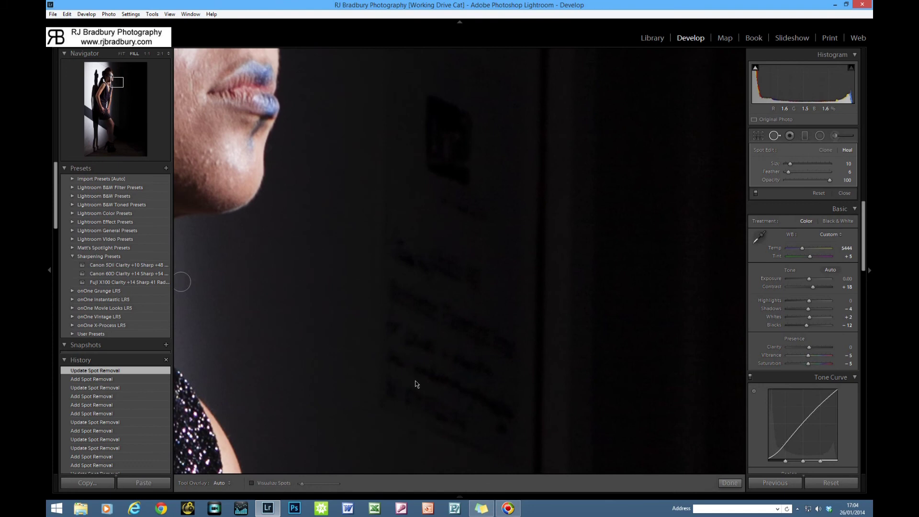
pyautogui.press('z')
pyautogui.click(122, 54)
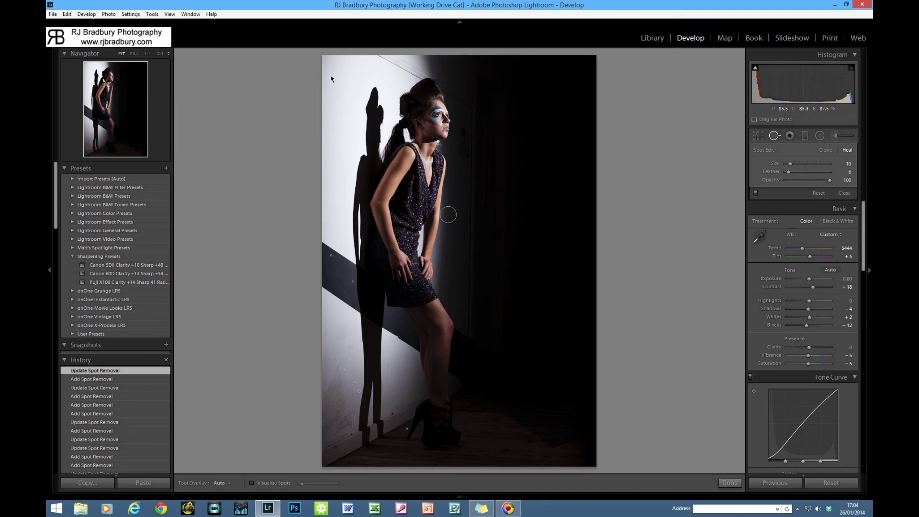
pyautogui.click(731, 483)
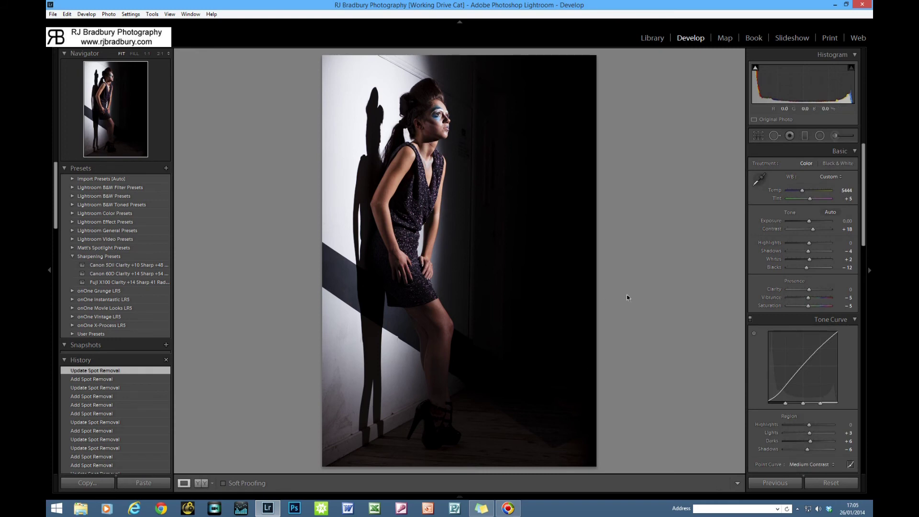
# - Review the basic and tone curve settings and check the full frame's composition against the crop overlay grid
pyautogui.scroll(-3, 834, 330)
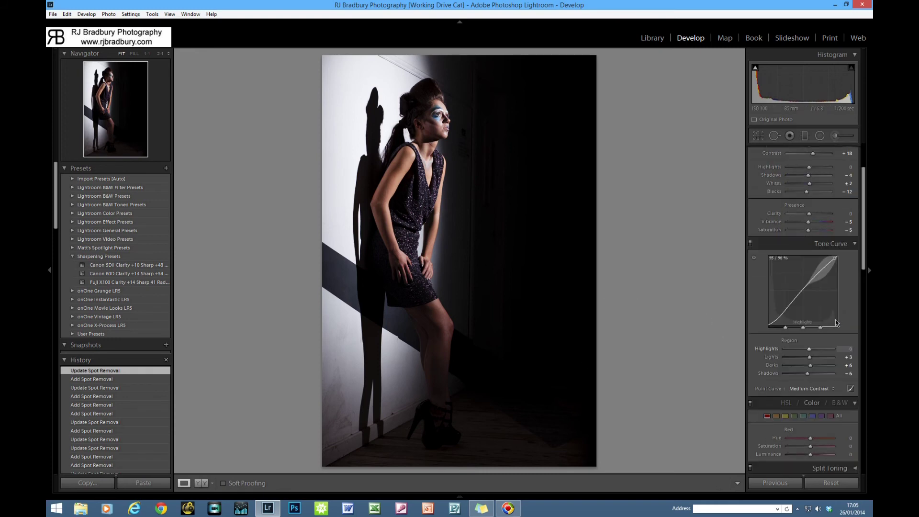
pyautogui.scroll(3, 836, 322)
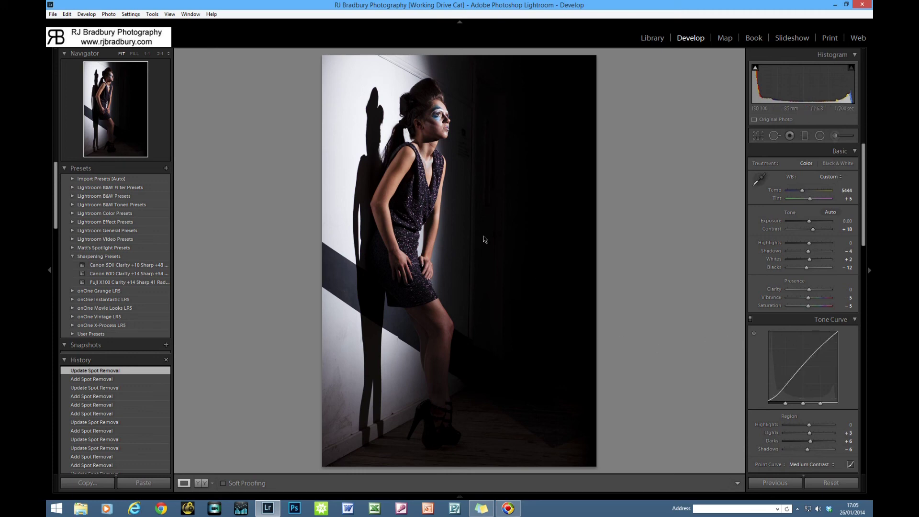
pyautogui.press('r')
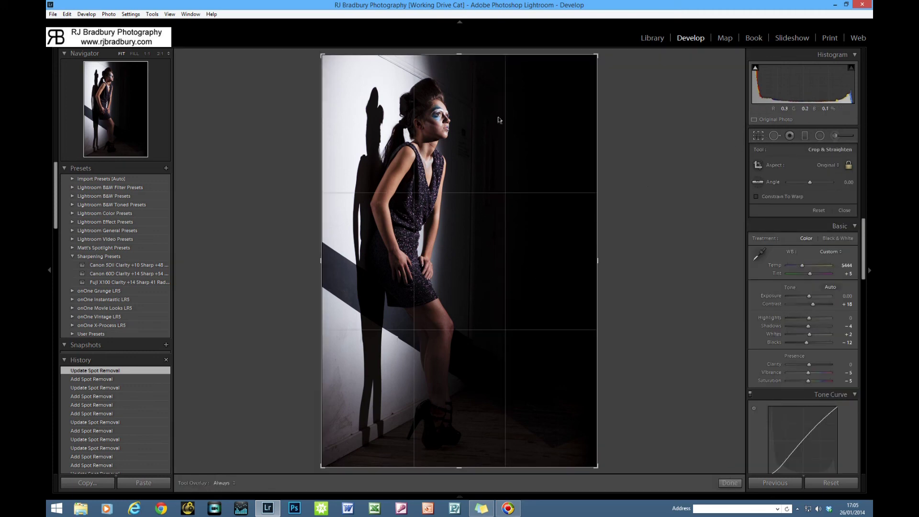
pyautogui.click(730, 483)
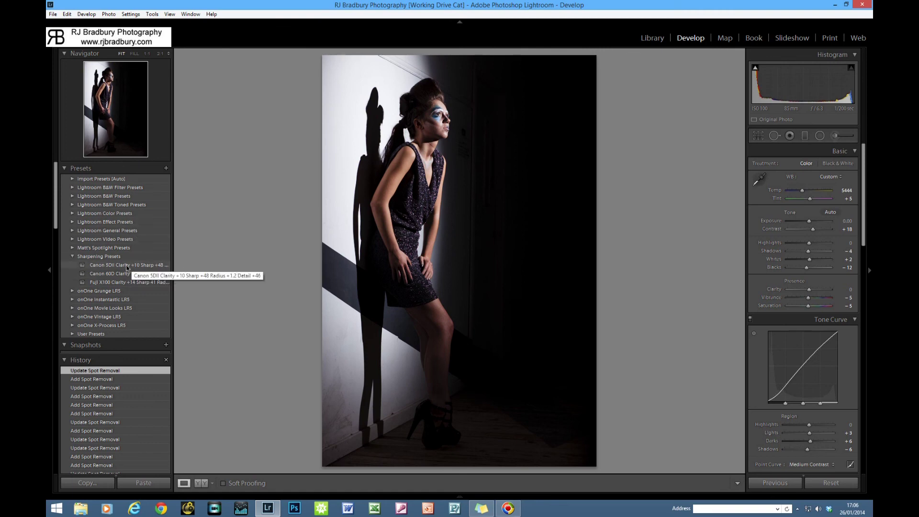
# - Apply the sharpening preset Canon 5DII Clarity +10 Sharp +48 Radius +1.2 Detail +46 and view the finished photo with the lights out
pyautogui.click(128, 266)
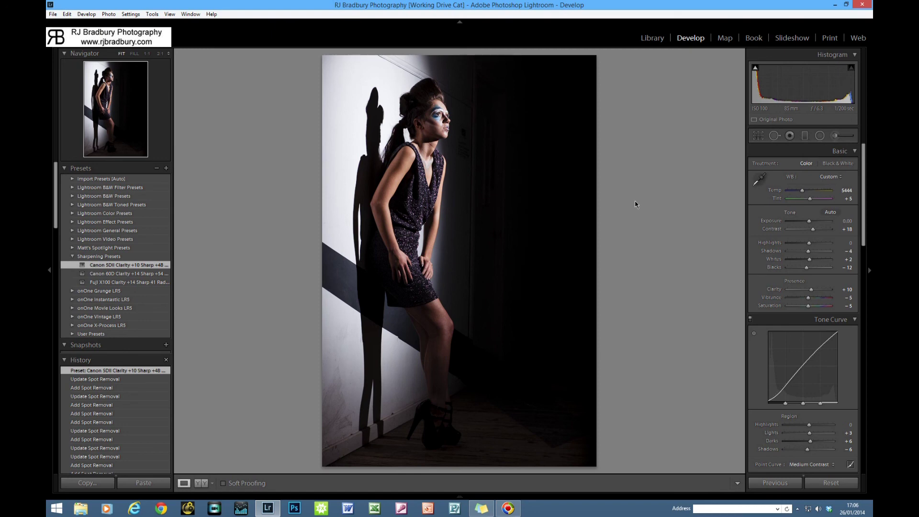
pyautogui.press('l')
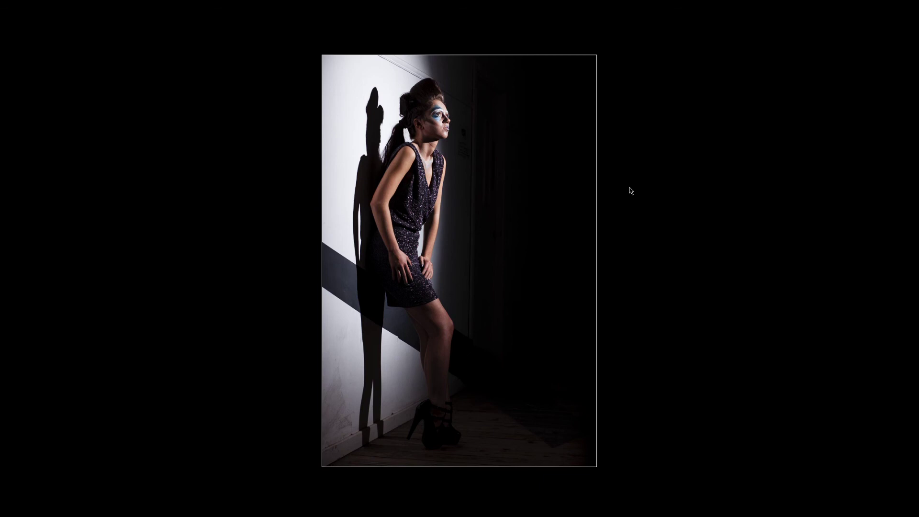
pyautogui.press('l')
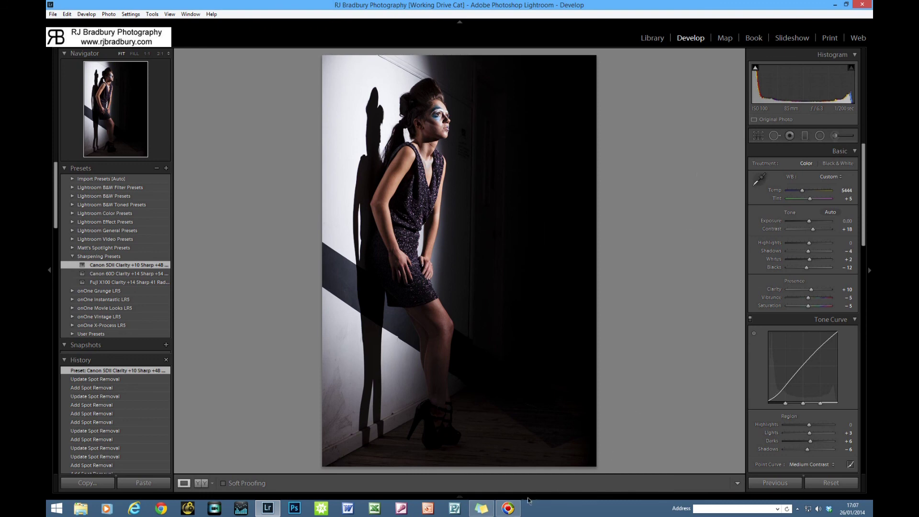
pyautogui.press('l')
pyautogui.press('l')
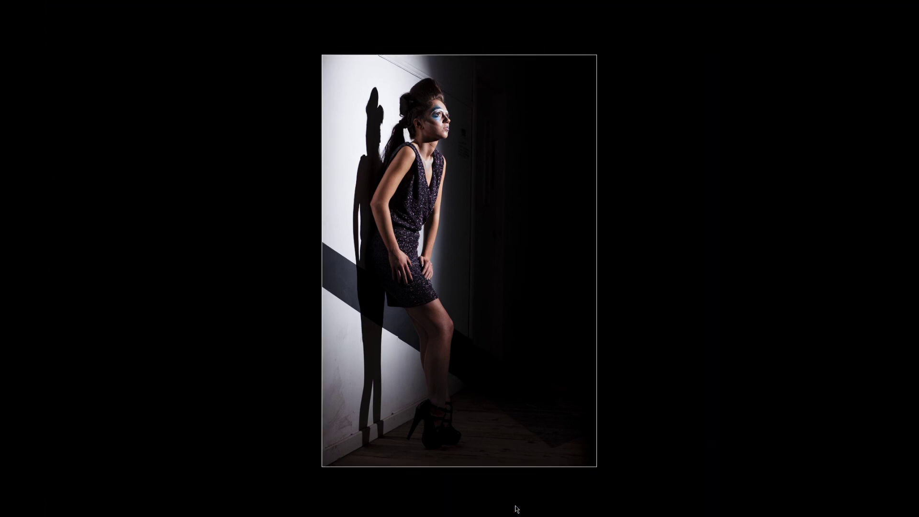